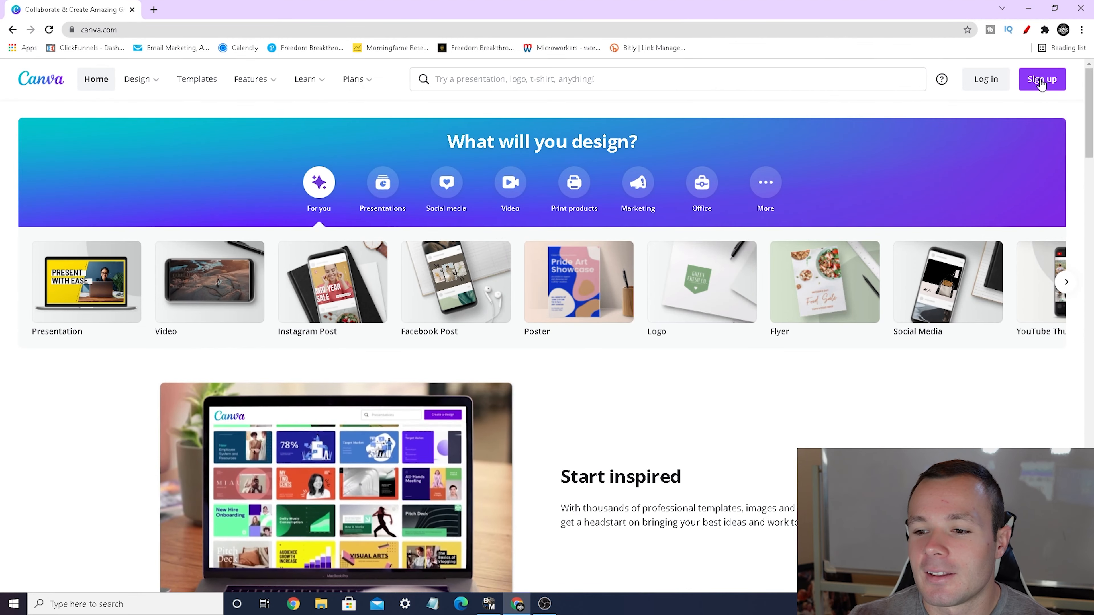
- Sign up for a Canva account and verify its email address through the confirmation message in Gmail
{"action": "left_click", "coordinate": [929, 238]}
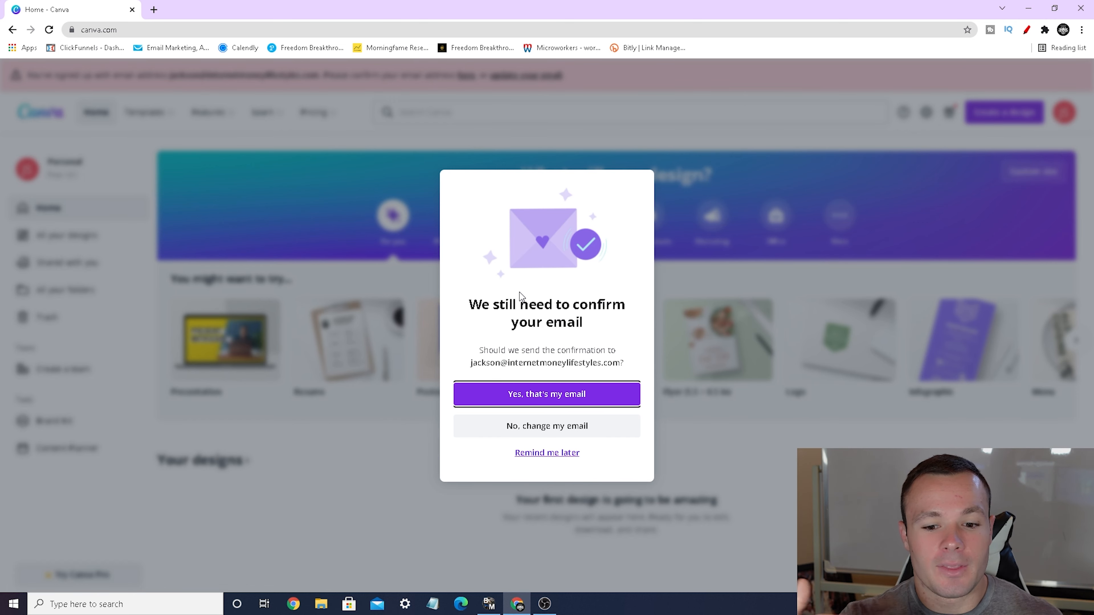
{"action": "left_click", "coordinate": [540, 394]}
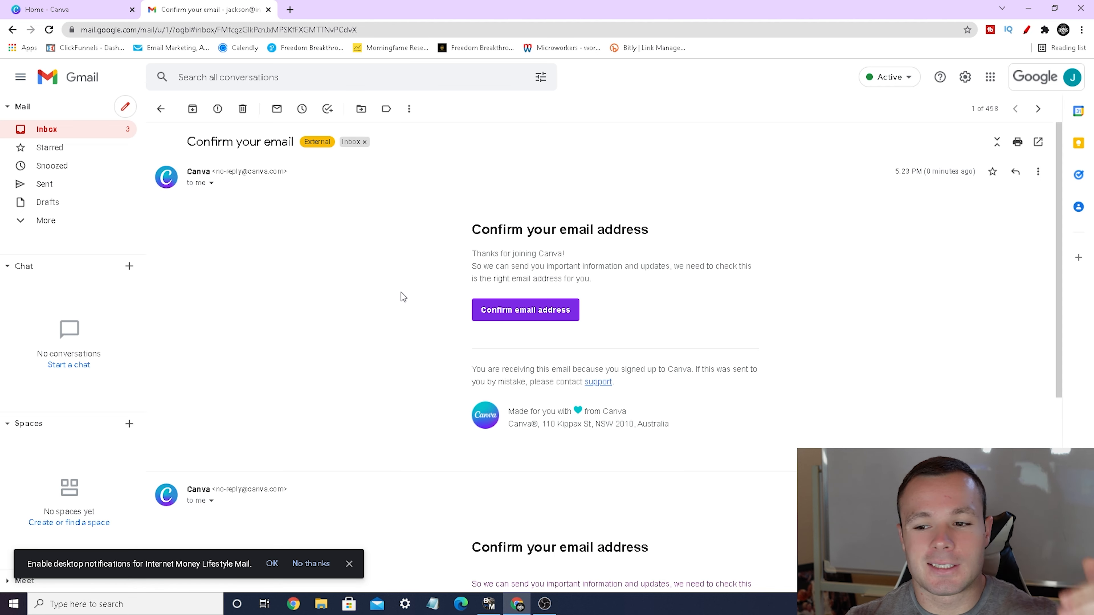
{"action": "left_click", "coordinate": [507, 317]}
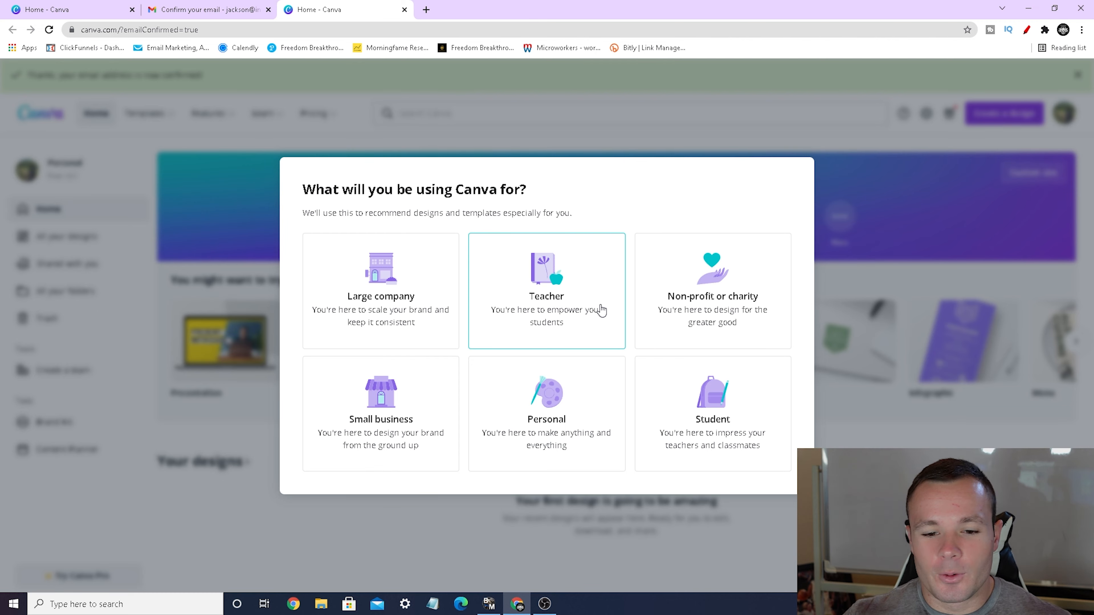
- Set the account's purpose to Personal and put off the Canva Pro free trial
{"action": "left_click", "coordinate": [578, 393]}
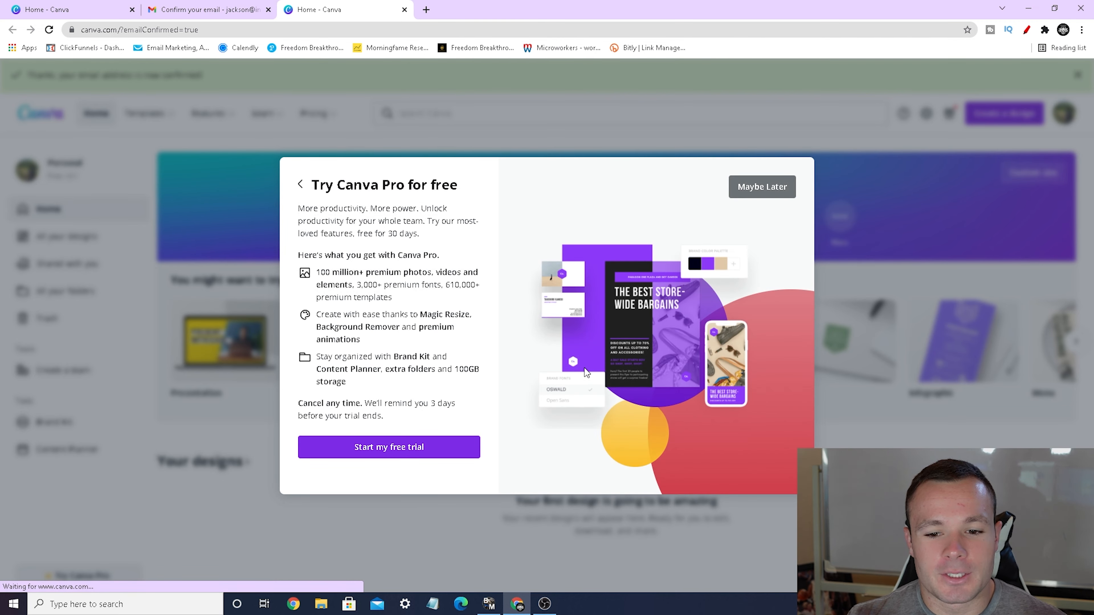
{"action": "left_click", "coordinate": [736, 188]}
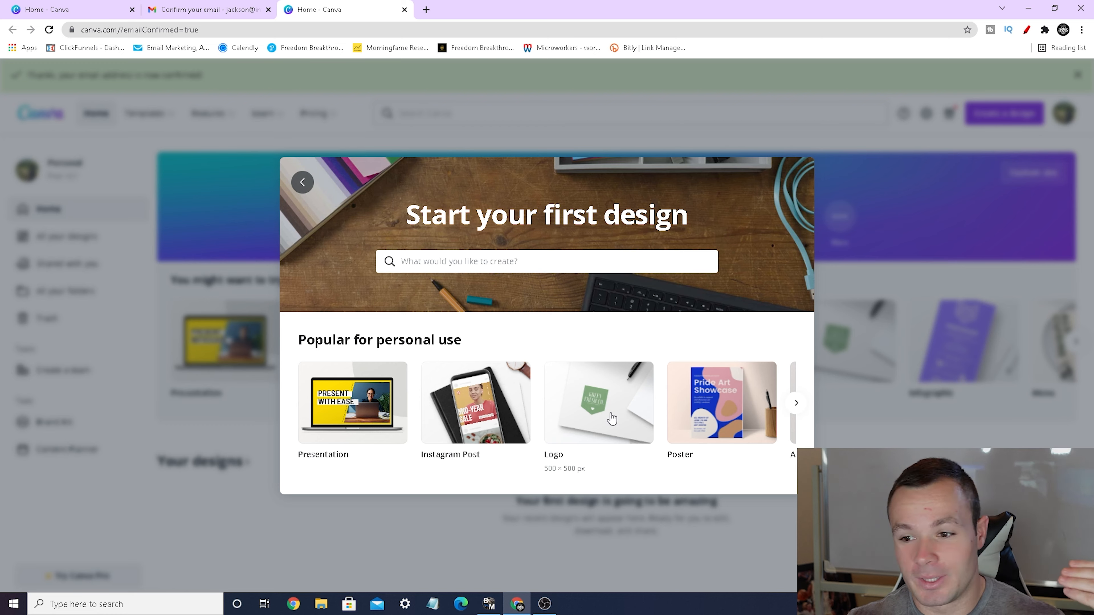
- Get past the first-design prompt with a blank logo design, and return to the home page without the presentation offer
{"action": "left_click", "coordinate": [598, 431]}
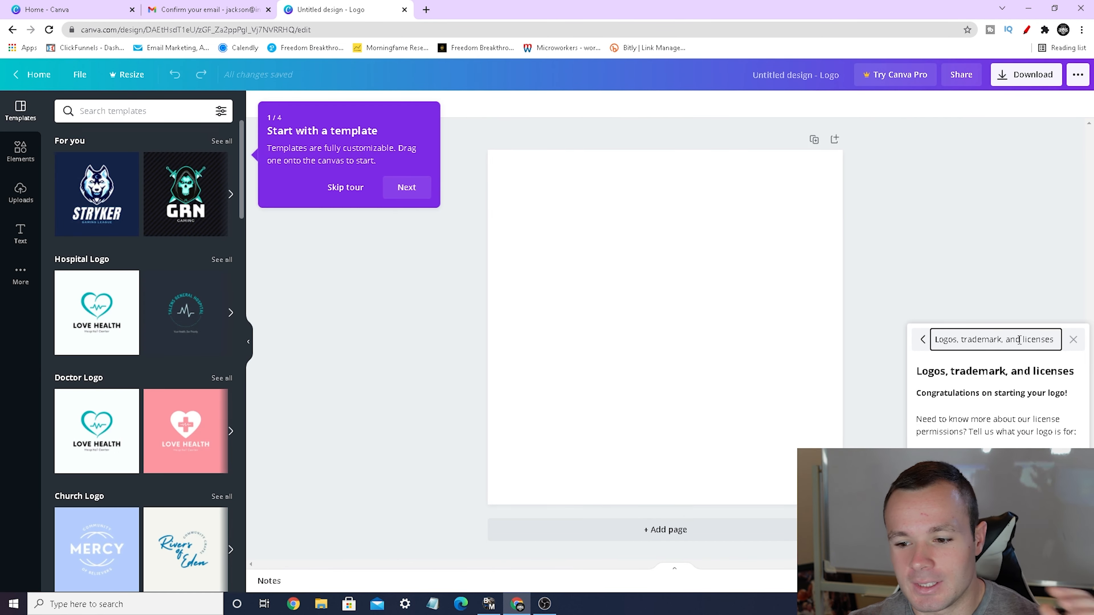
{"action": "left_click", "coordinate": [1073, 339]}
{"action": "left_click", "coordinate": [41, 77]}
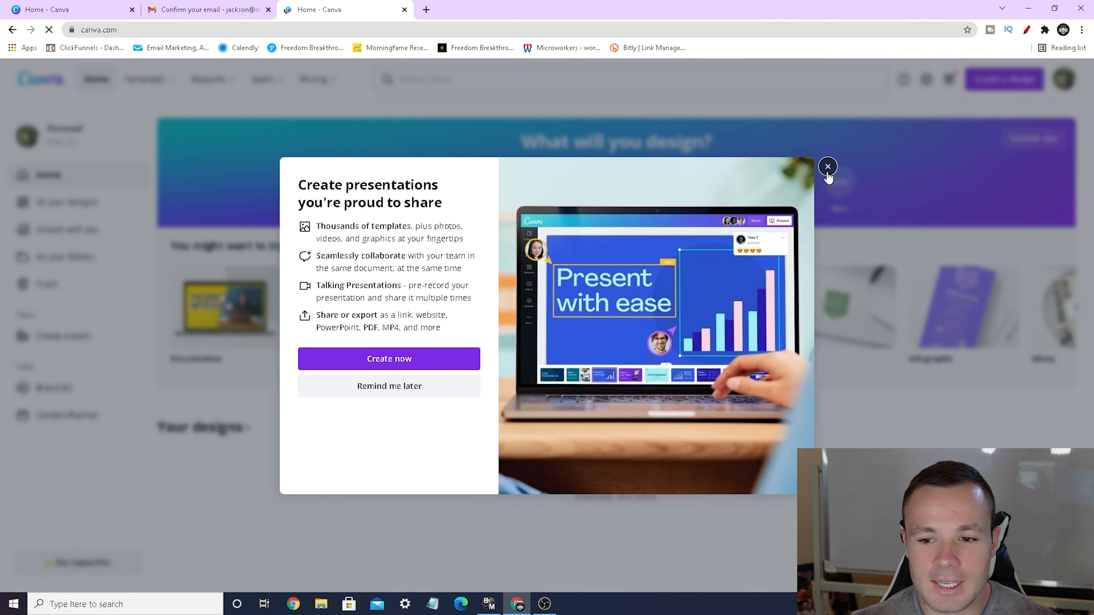
{"action": "left_click", "coordinate": [827, 167]}
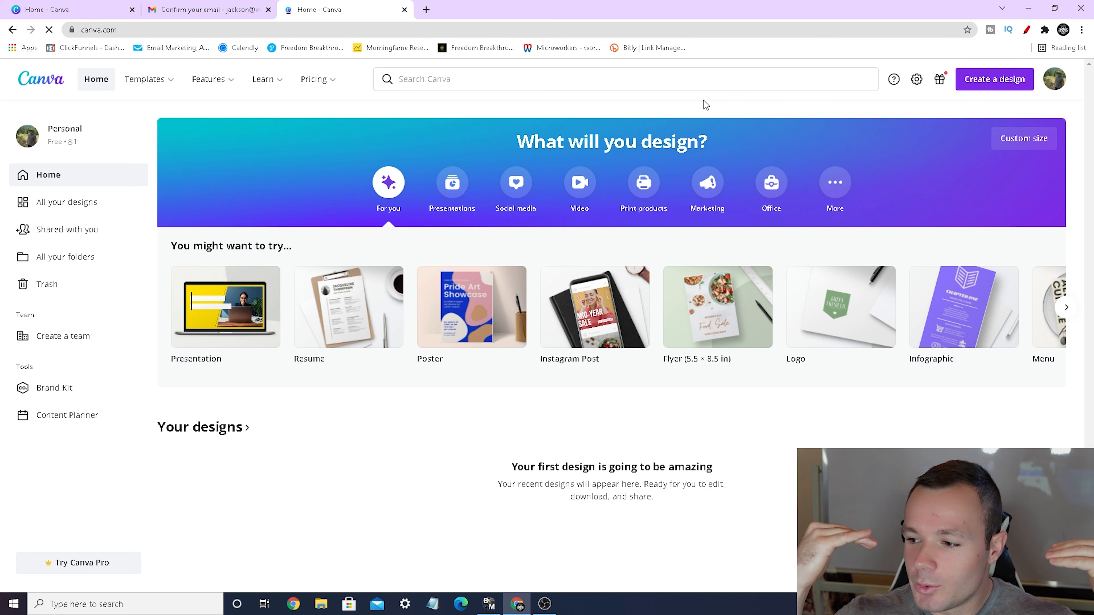
- Search for "youtube channel art" and open the YouTube Channel Art templates
{"action": "left_click", "coordinate": [625, 77]}
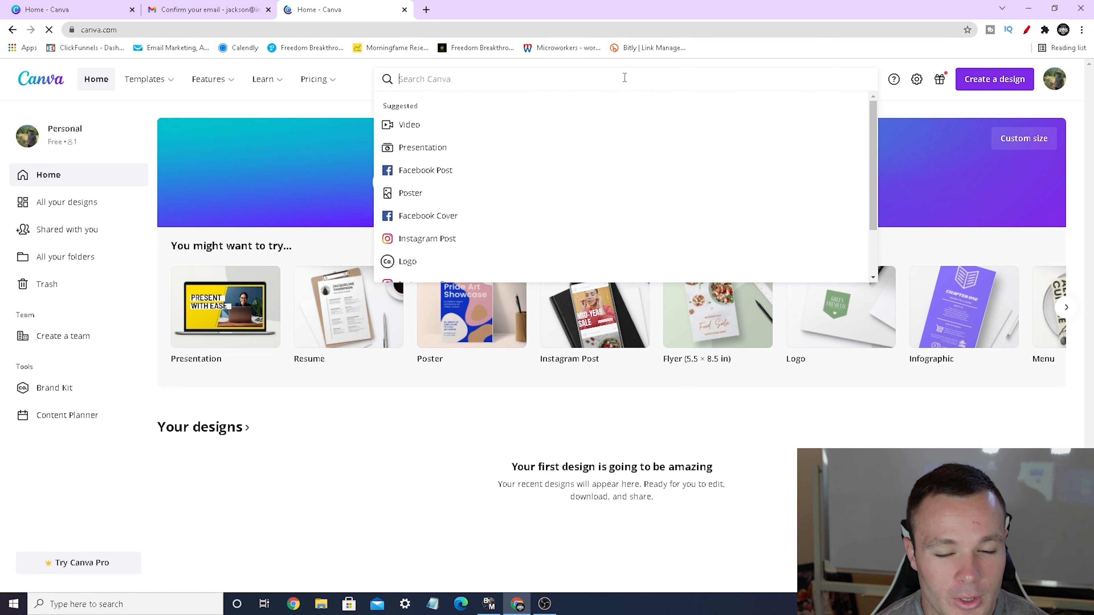
{"action": "type", "text": "youtube chan"}
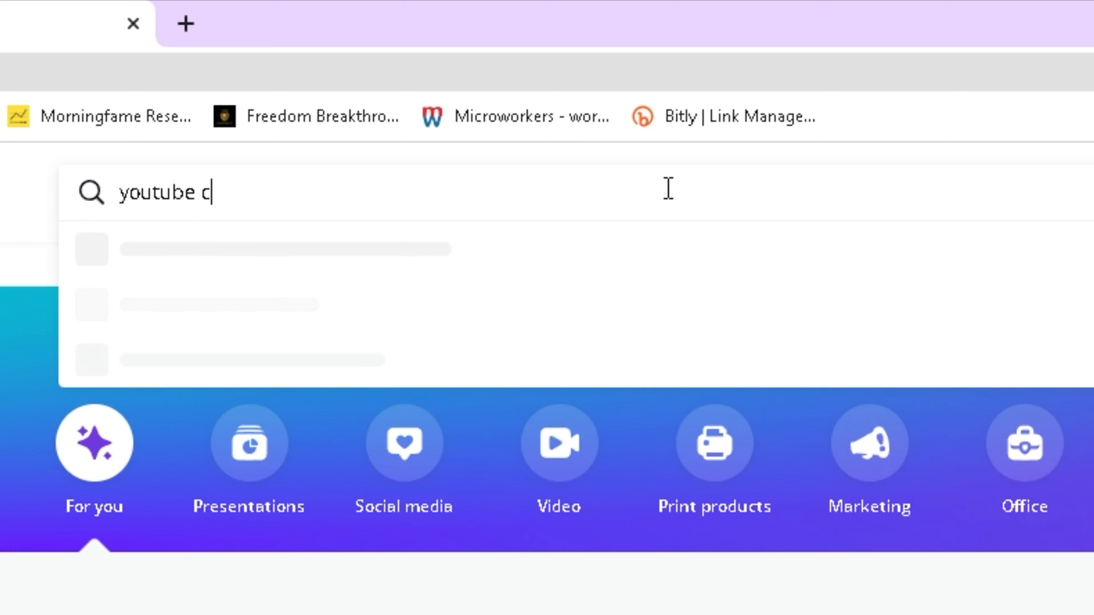
{"action": "type", "text": "nel art"}
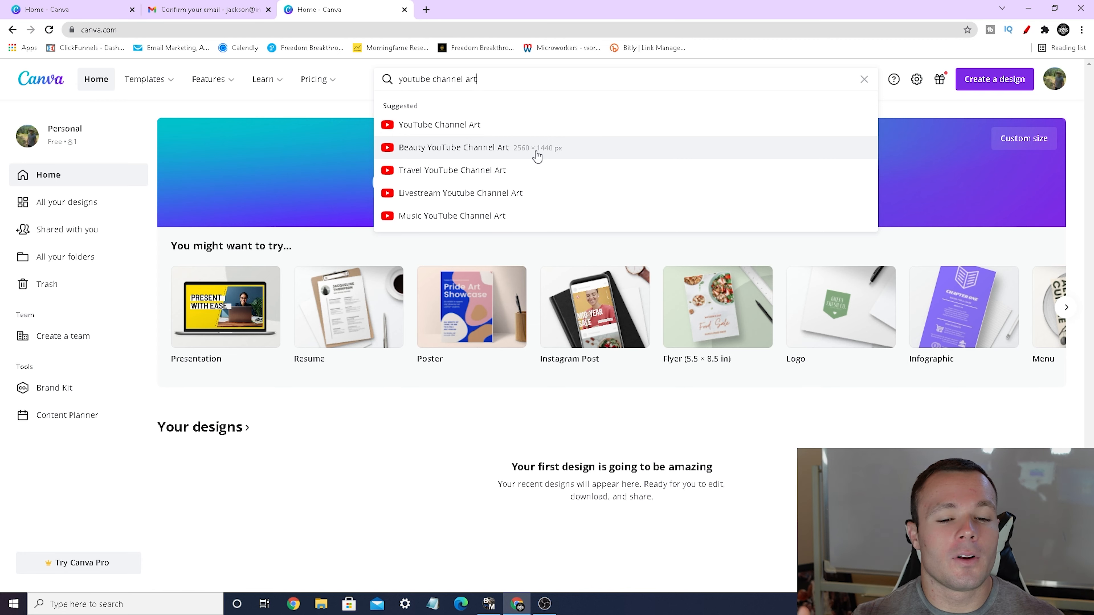
{"action": "left_click", "coordinate": [561, 130]}
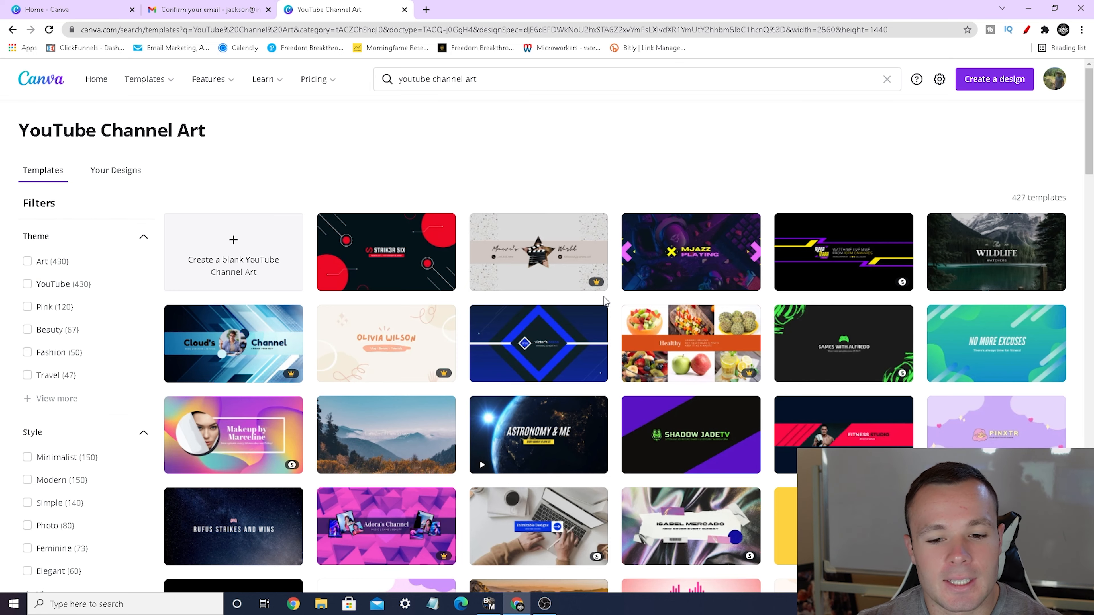
- Filter the channel art templates to free ones and start a design from the Techies Pro Hub template
{"action": "scroll", "coordinate": [604, 301], "scroll_direction": "down", "scroll_amount": 9}
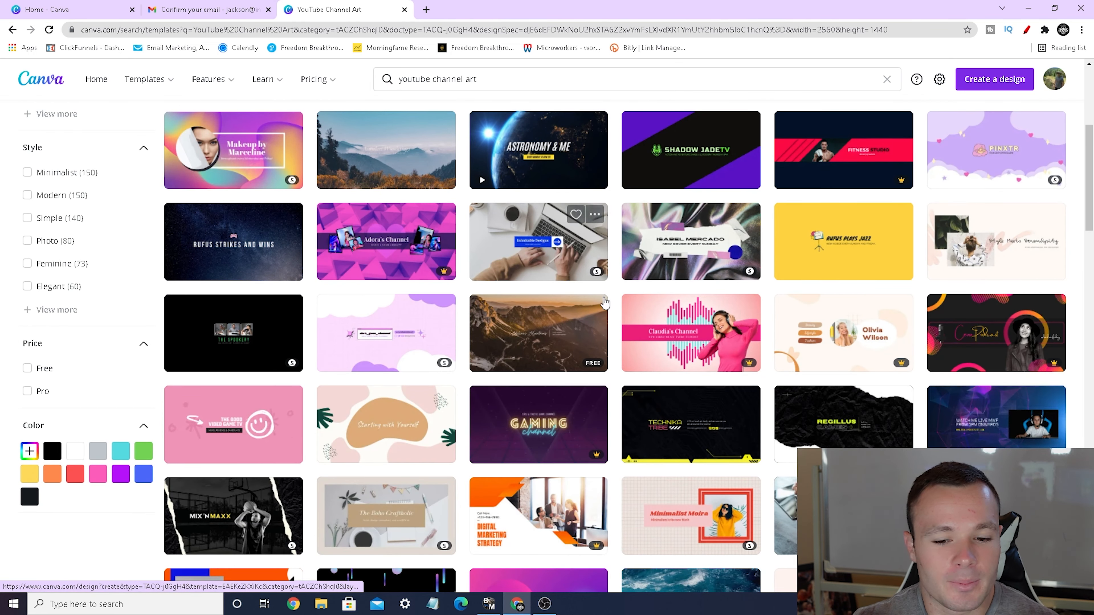
{"action": "scroll", "coordinate": [605, 303], "scroll_direction": "down", "scroll_amount": 4}
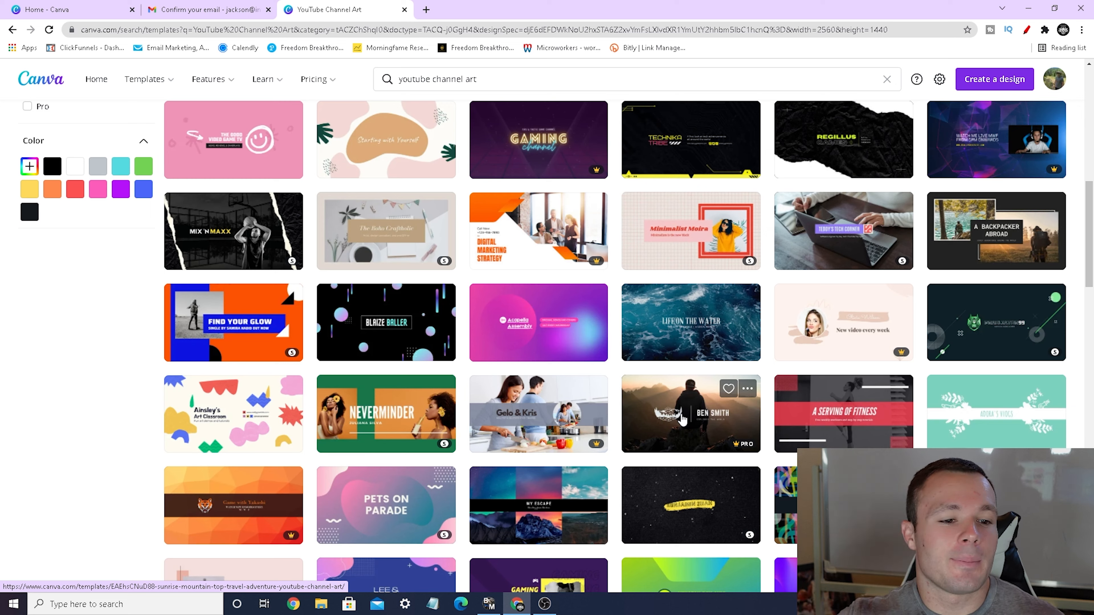
{"action": "scroll", "coordinate": [678, 420], "scroll_direction": "up", "scroll_amount": 6}
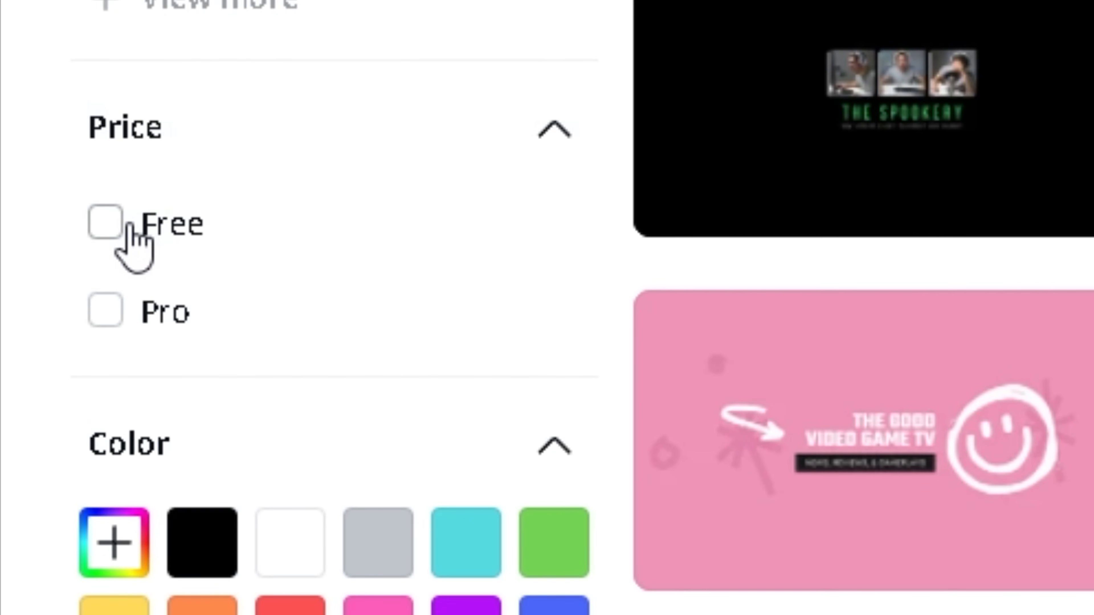
{"action": "left_click", "coordinate": [108, 230]}
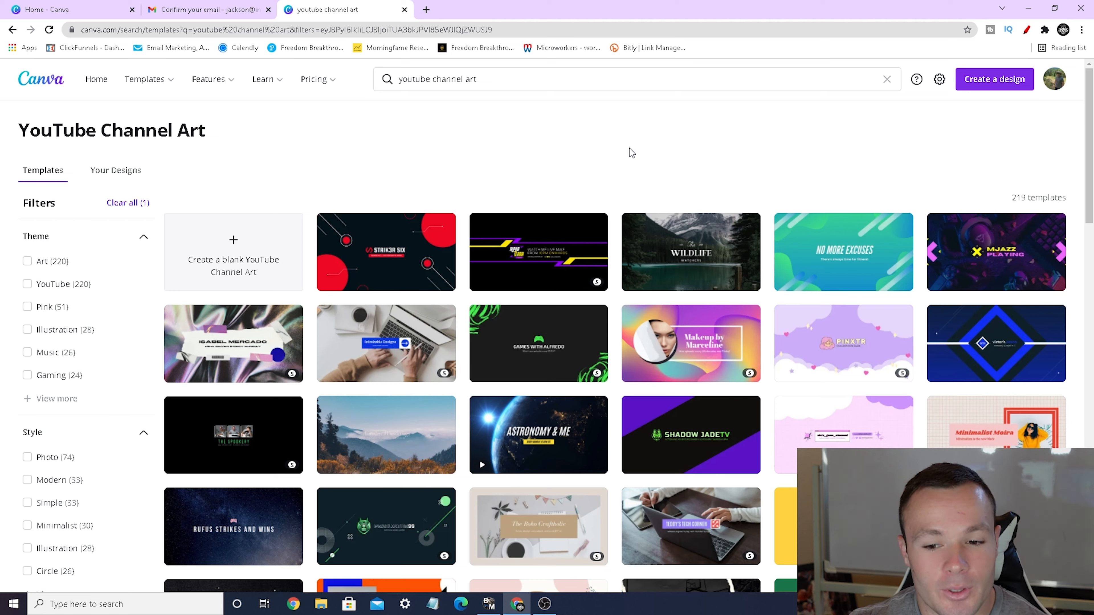
{"action": "scroll", "coordinate": [642, 151], "scroll_direction": "down", "scroll_amount": 15}
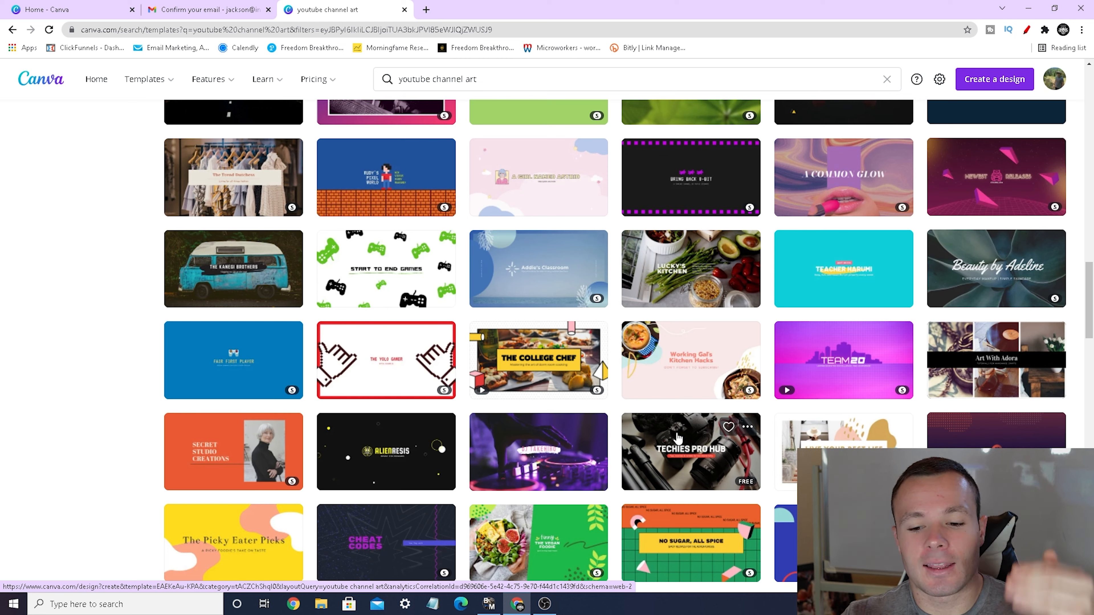
{"action": "left_click", "coordinate": [679, 439]}
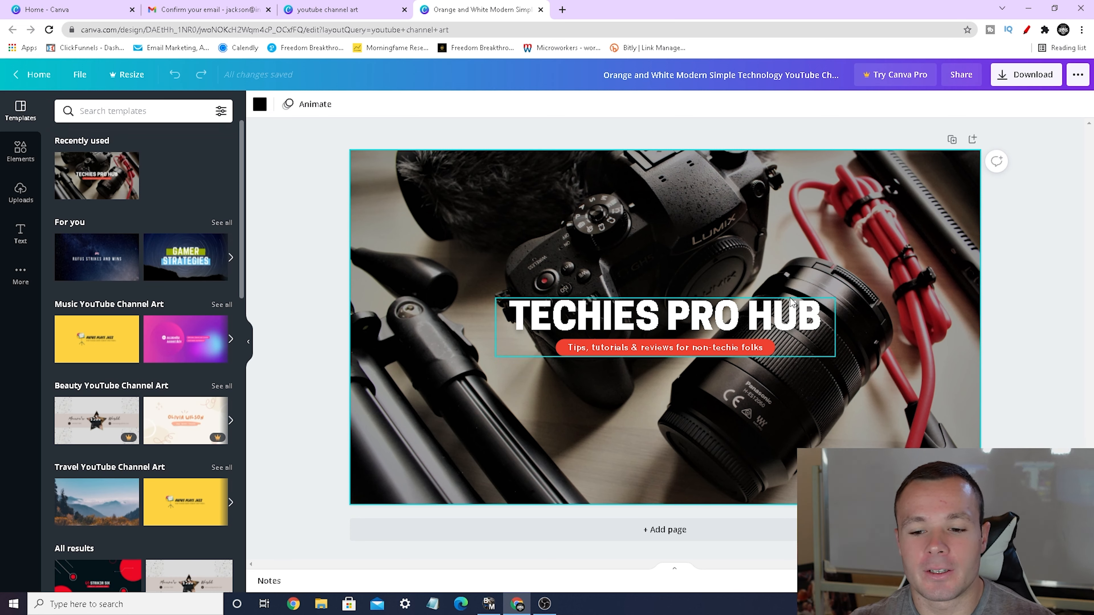
- Replace the banner's headline text with "INTERNET MONEY LIFESTYLES"
{"action": "left_click", "coordinate": [769, 350]}
{"action": "left_click", "coordinate": [745, 353]}
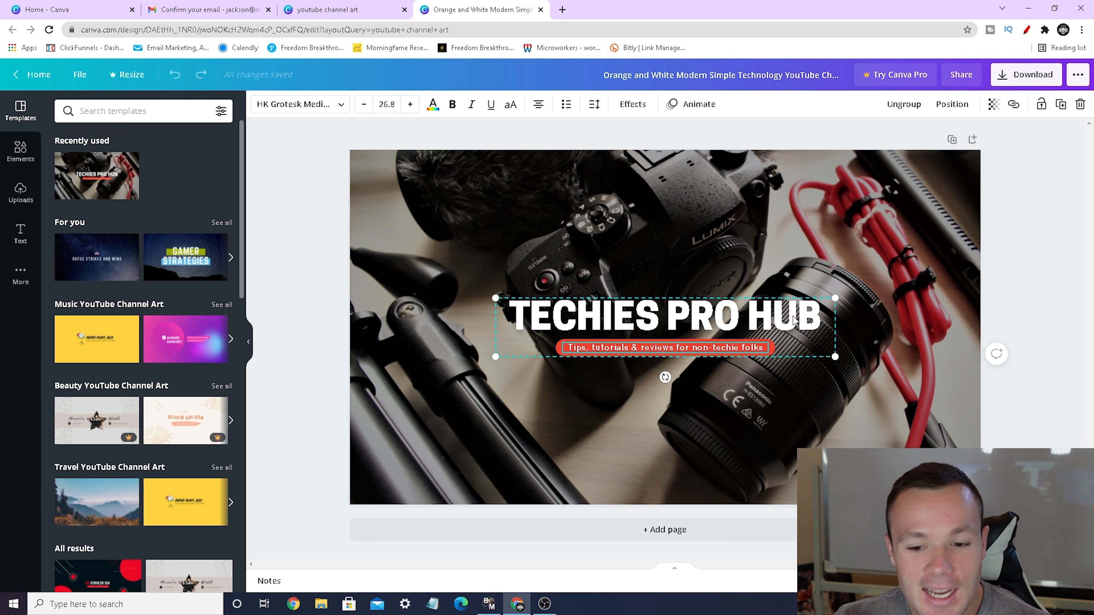
{"action": "double_click", "coordinate": [807, 321]}
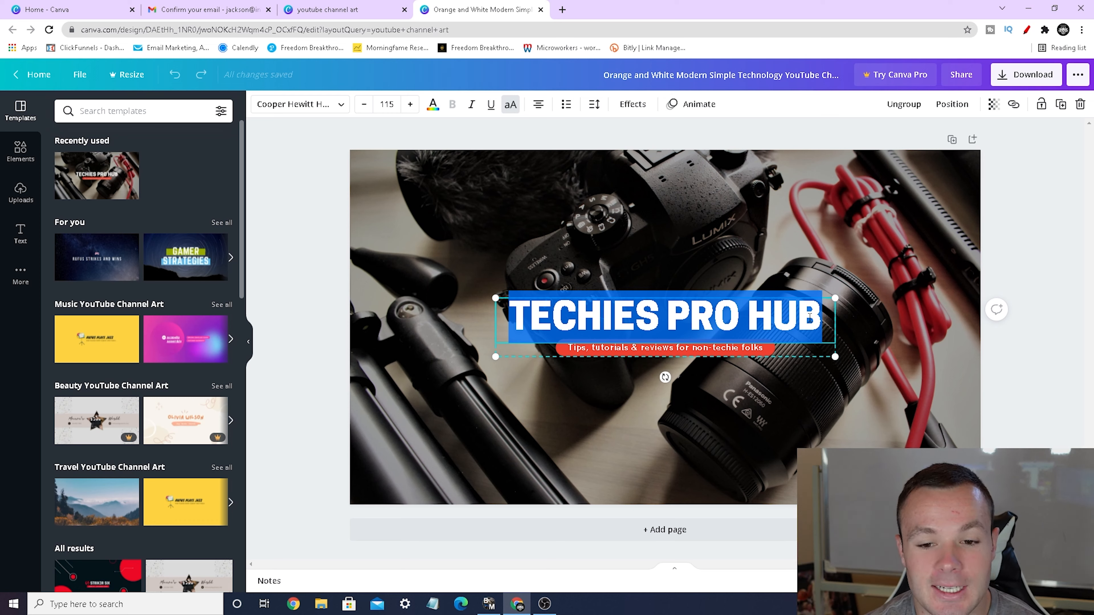
{"action": "type", "text": "INTER"}
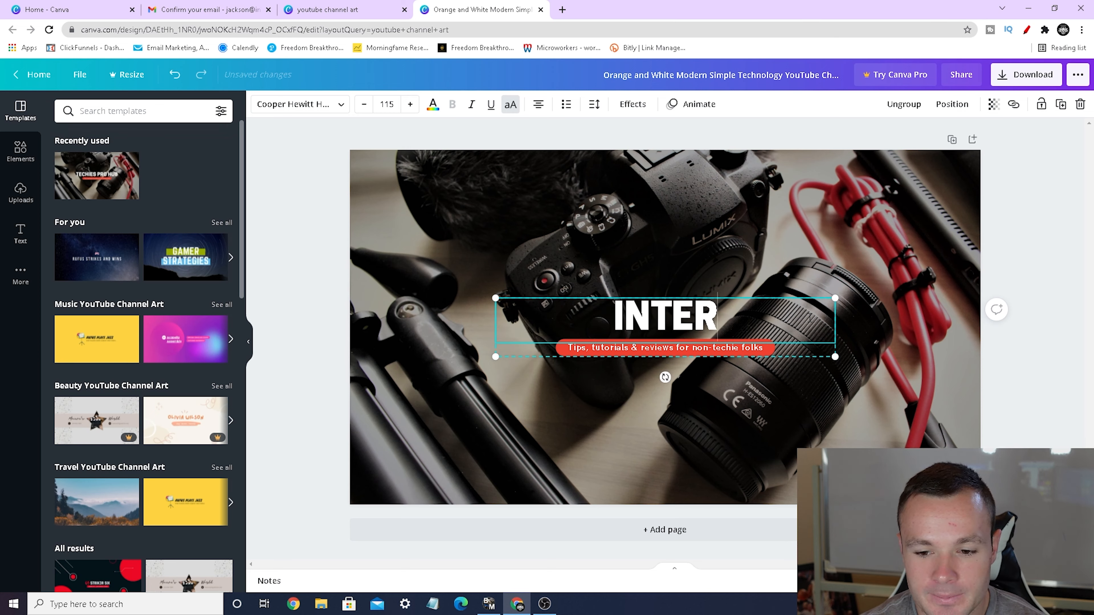
{"action": "type", "text": "NET MONEY LIFESTYLES"}
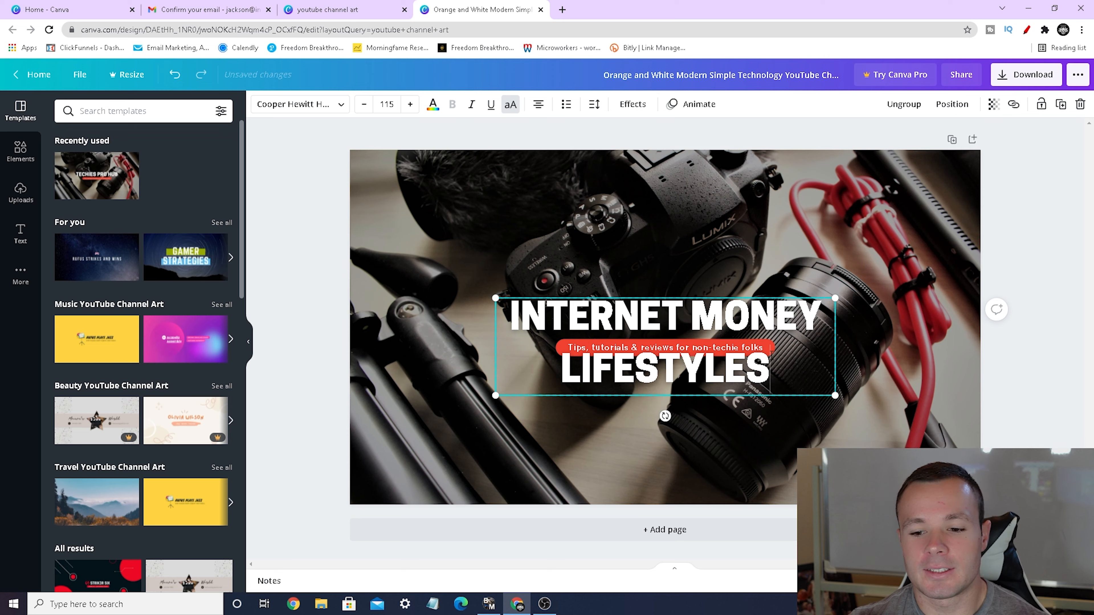
- Reduce the headline's font size to 72.6 so it fits on one line above the tagline
{"action": "left_click_drag", "start_coordinate": [771, 374], "coordinate": [511, 310]}
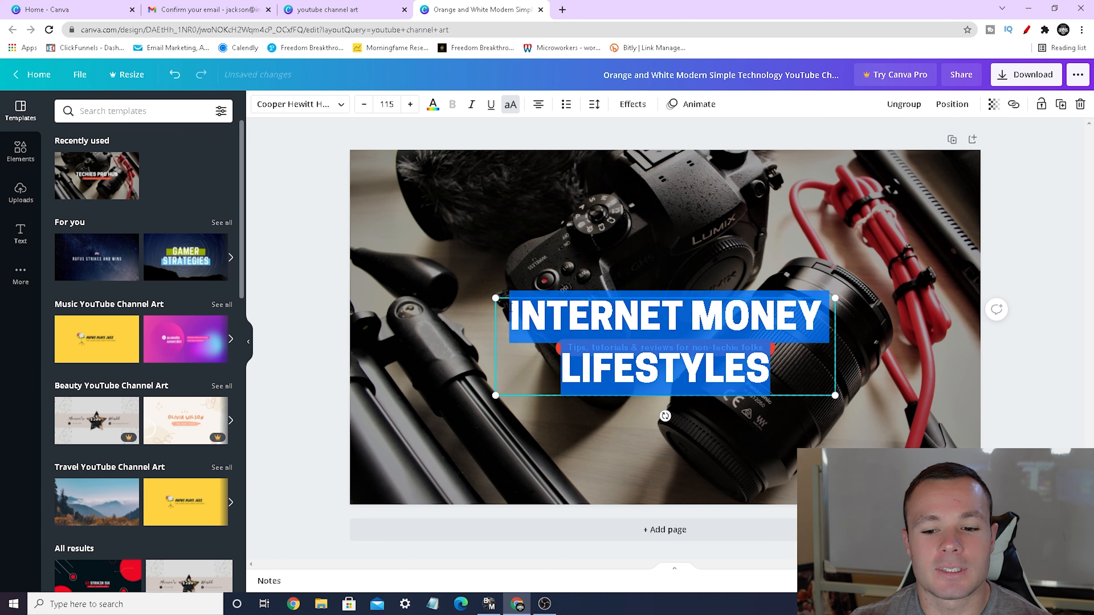
{"action": "left_click", "coordinate": [364, 106]}
{"action": "left_click", "coordinate": [364, 106]}
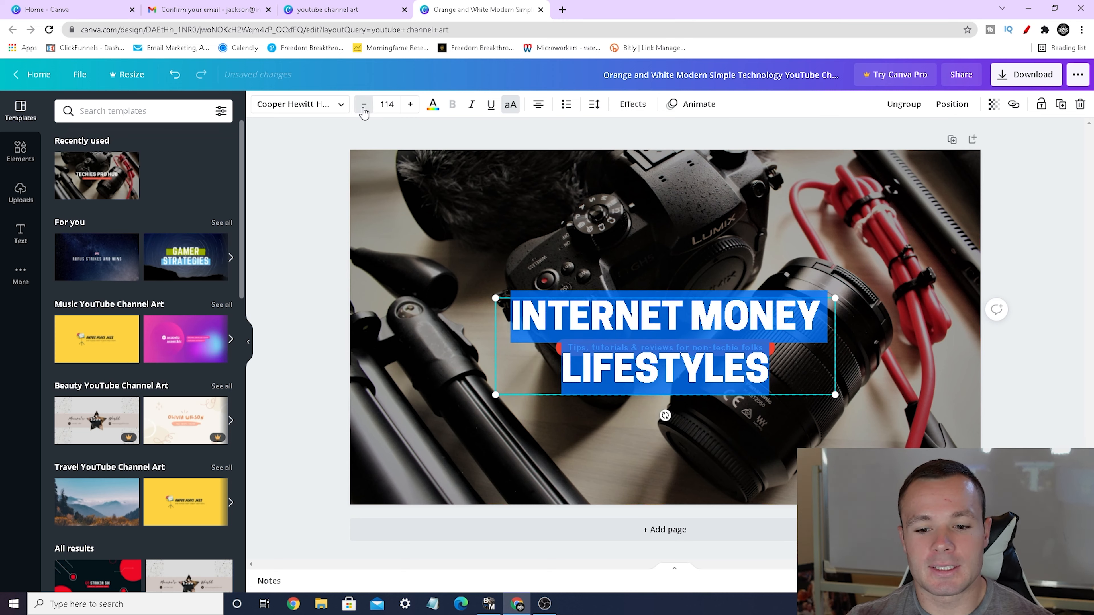
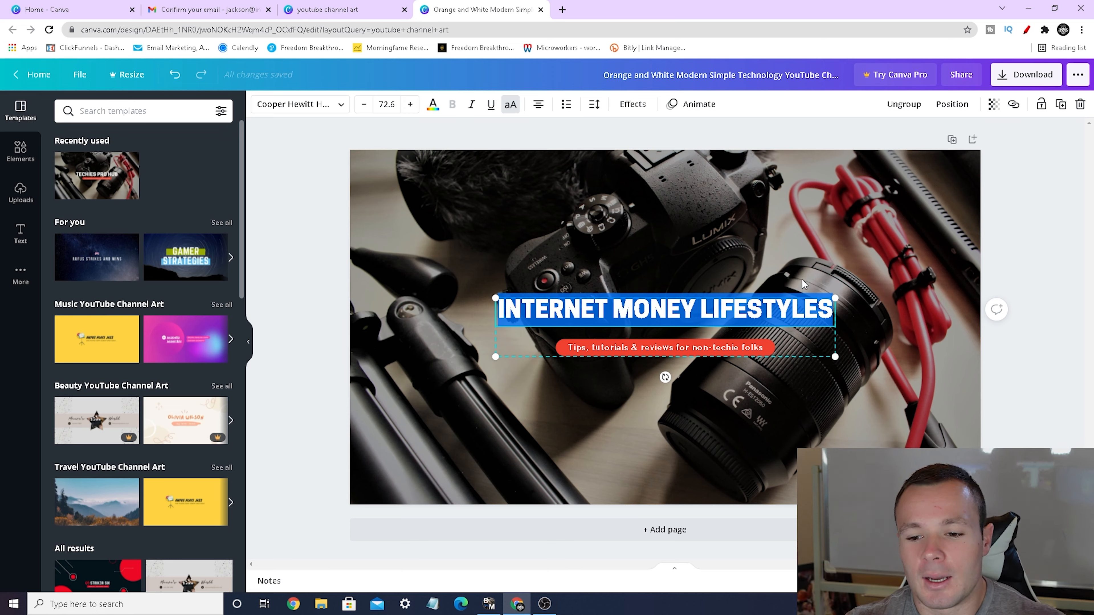
- Enlarge the headline and tagline group until the headline's font size is 101, and centre the group on the banner
{"action": "left_click_drag", "start_coordinate": [835, 297], "coordinate": [967, 275]}
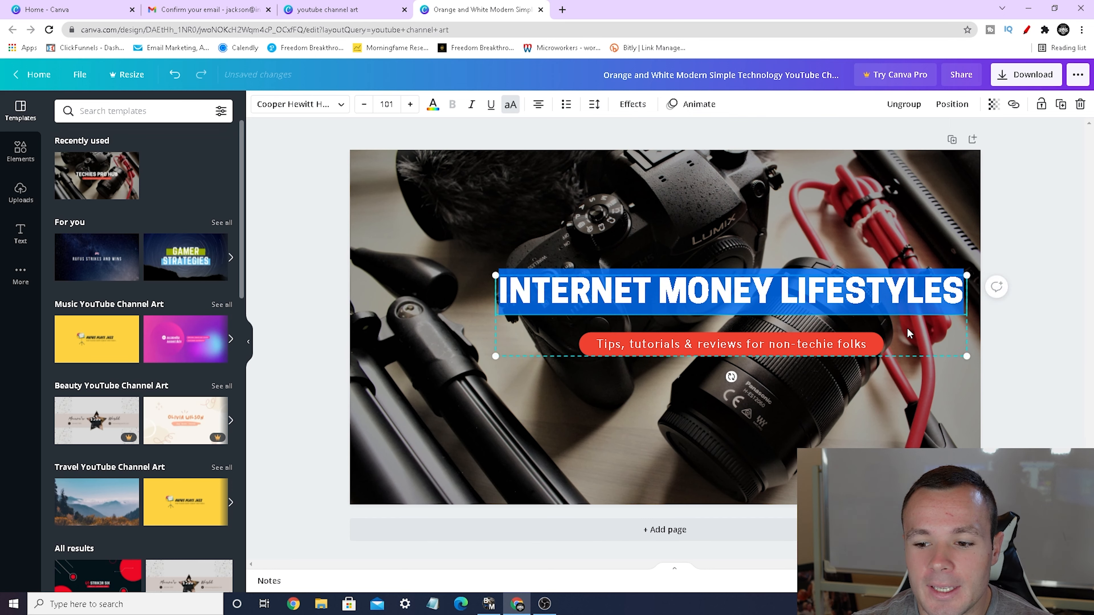
{"action": "left_click_drag", "start_coordinate": [906, 327], "coordinate": [841, 344]}
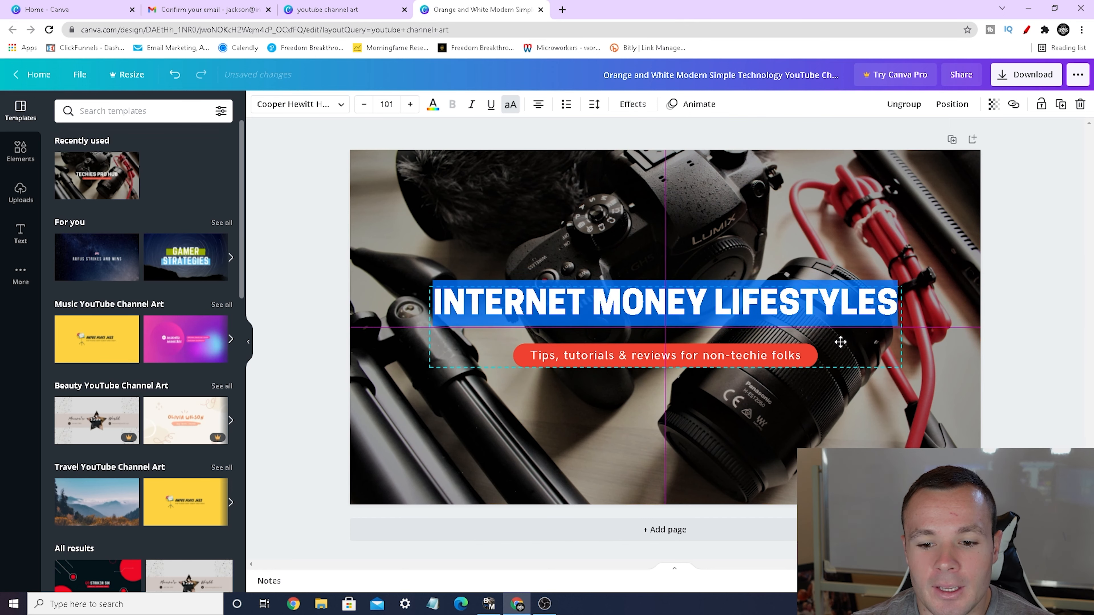
- Set the headline's font size to 102
{"action": "left_click", "coordinate": [410, 104]}
{"action": "left_click", "coordinate": [410, 105]}
{"action": "left_click", "coordinate": [364, 104]}
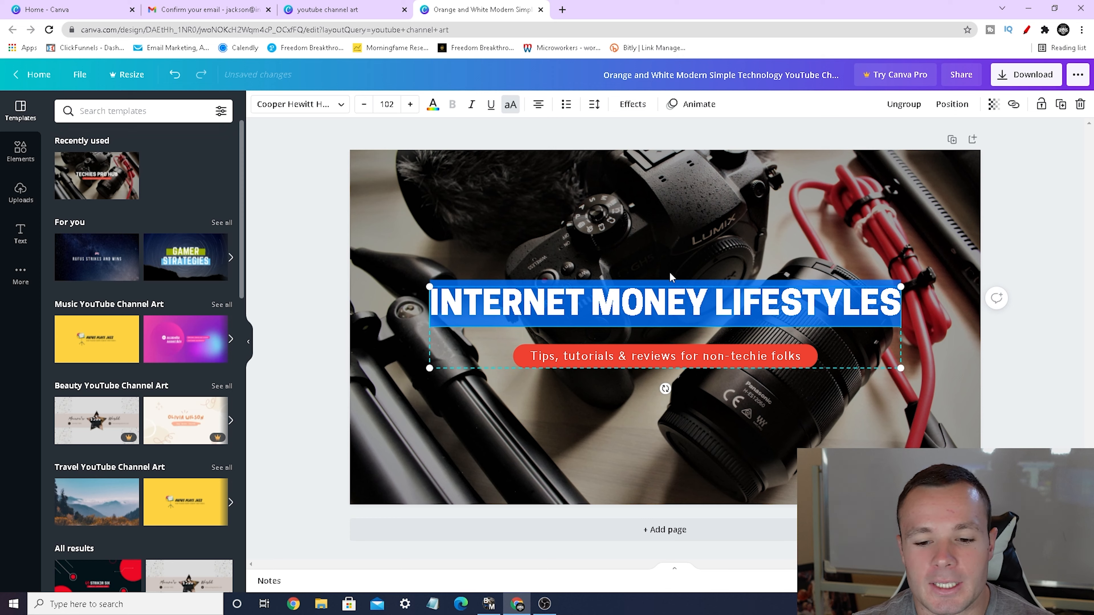
- Replace the tagline below the headline with "Affiliate Marketing for Beginners"
{"action": "double_click", "coordinate": [791, 357]}
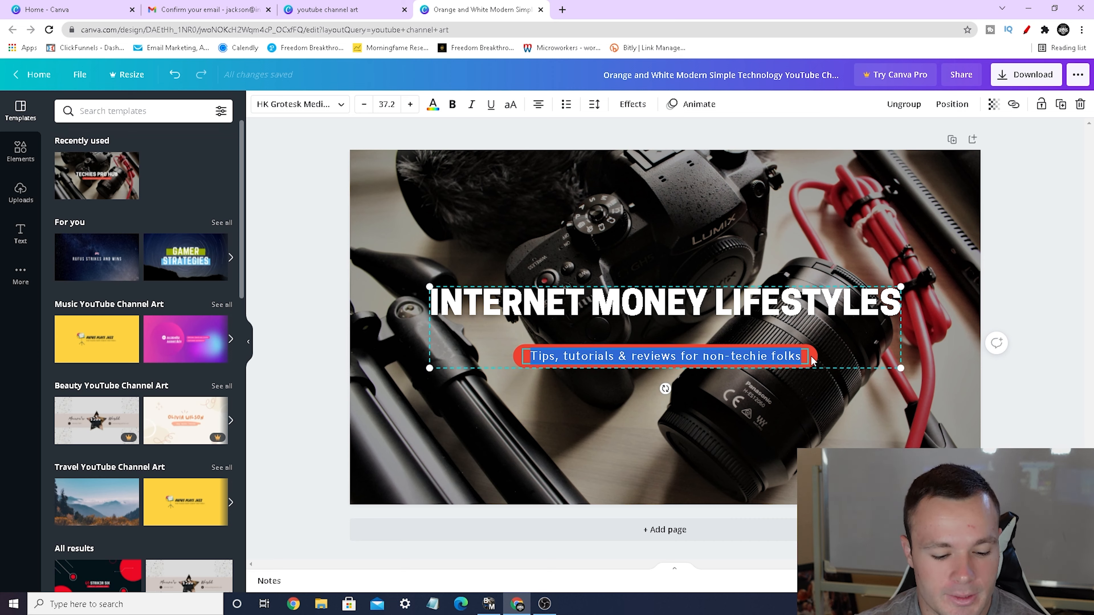
{"action": "type", "text": "Affiliate Marketing for Beginners"}
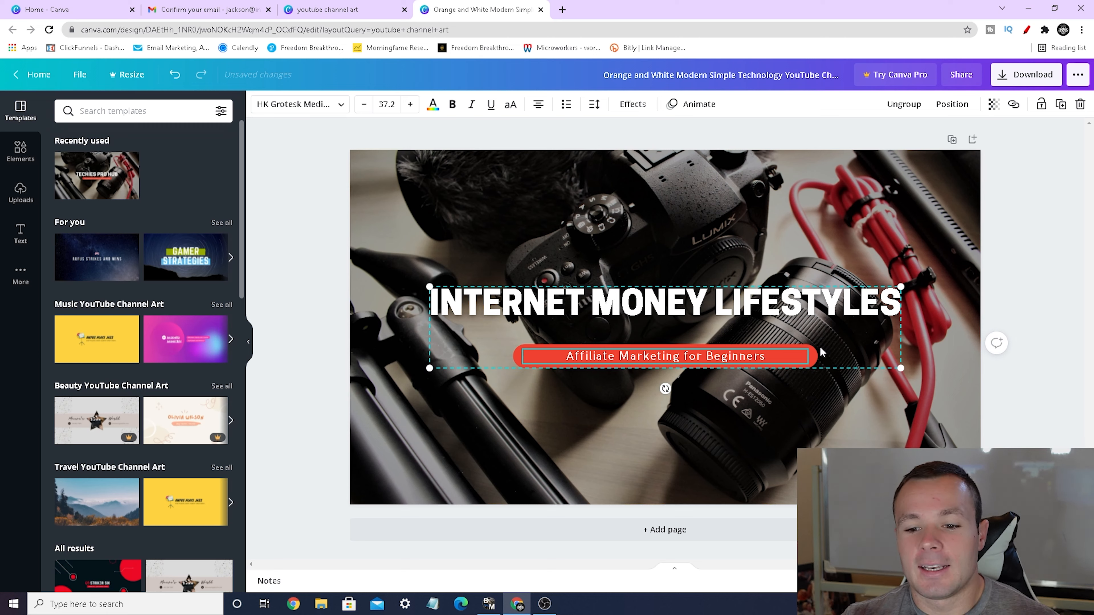
- Change the fill of the rounded bar behind the tagline from the default colours to yellow
{"action": "left_click", "coordinate": [816, 356]}
{"action": "left_click", "coordinate": [802, 355]}
{"action": "left_click_drag", "start_coordinate": [801, 355], "coordinate": [806, 357]}
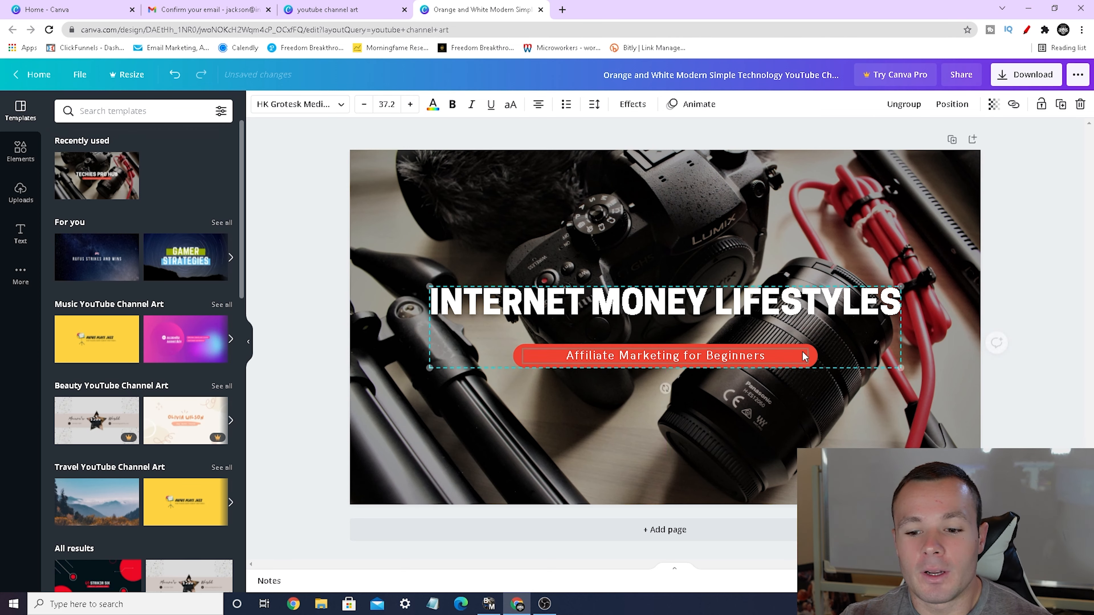
{"action": "left_click", "coordinate": [812, 359]}
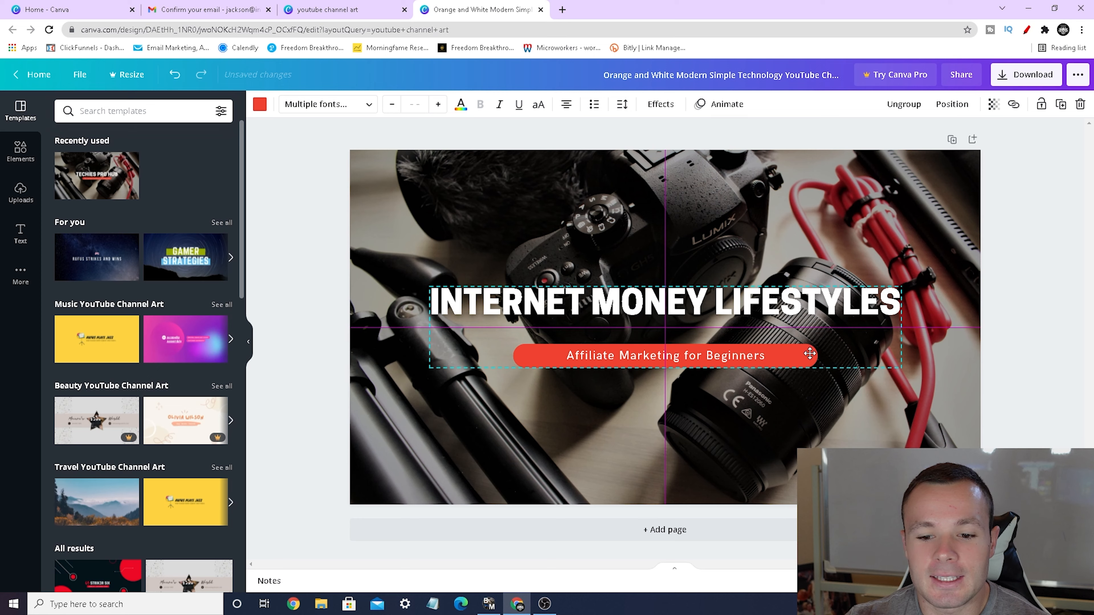
{"action": "left_click", "coordinate": [808, 356]}
{"action": "left_click", "coordinate": [813, 356]}
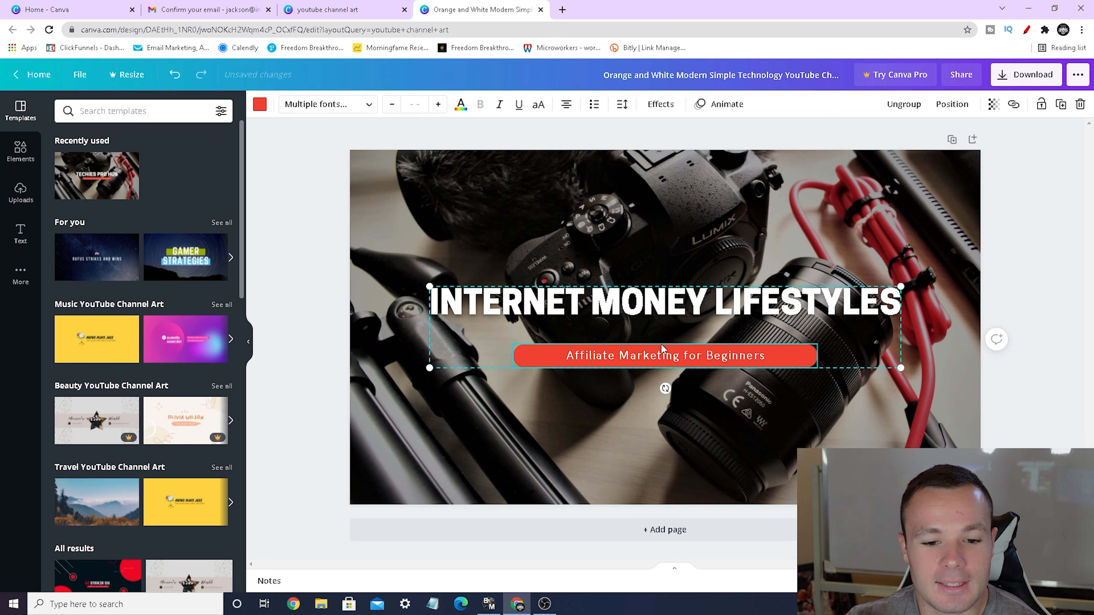
{"action": "left_click", "coordinate": [582, 356]}
{"action": "left_click", "coordinate": [530, 352]}
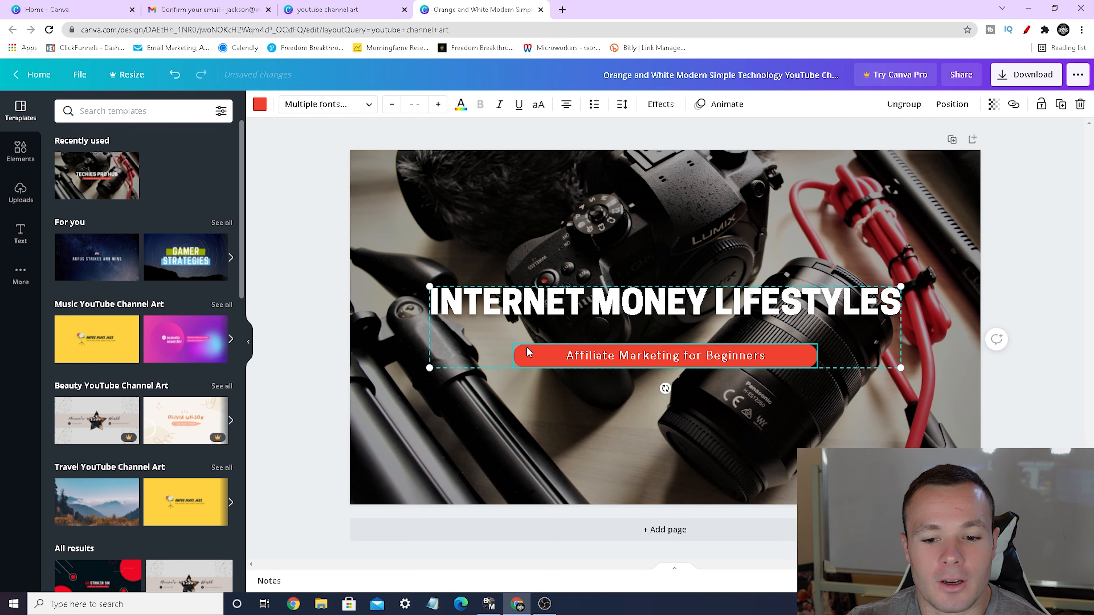
{"action": "left_click", "coordinate": [260, 104]}
{"action": "left_click", "coordinate": [158, 418]}
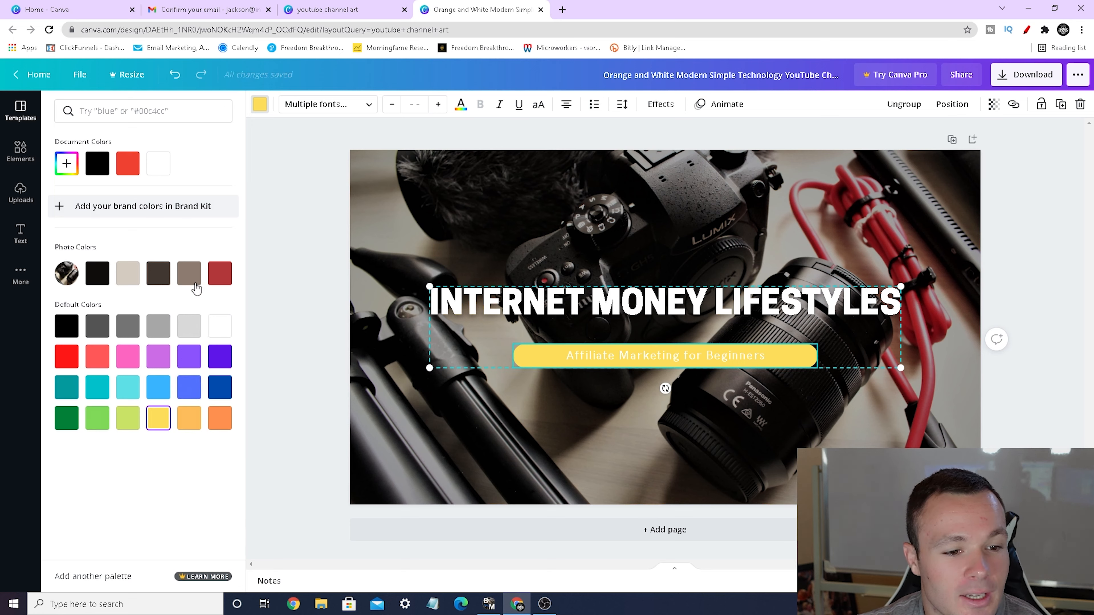
- Change the fill of the rounded bar behind the tagline to light blue
{"action": "left_click", "coordinate": [165, 390]}
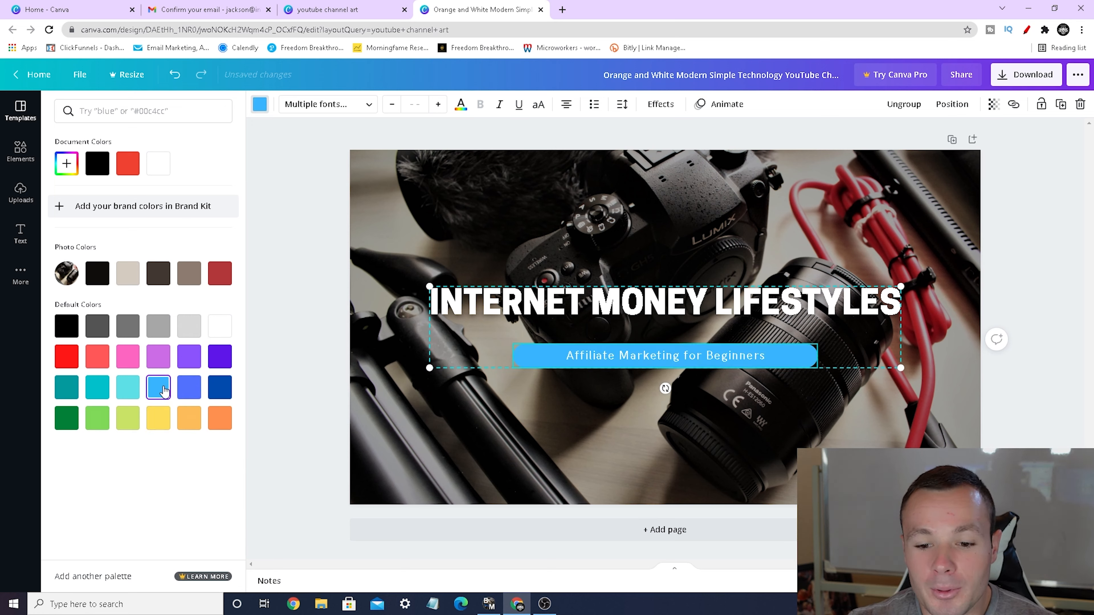
{"action": "left_click", "coordinate": [268, 164]}
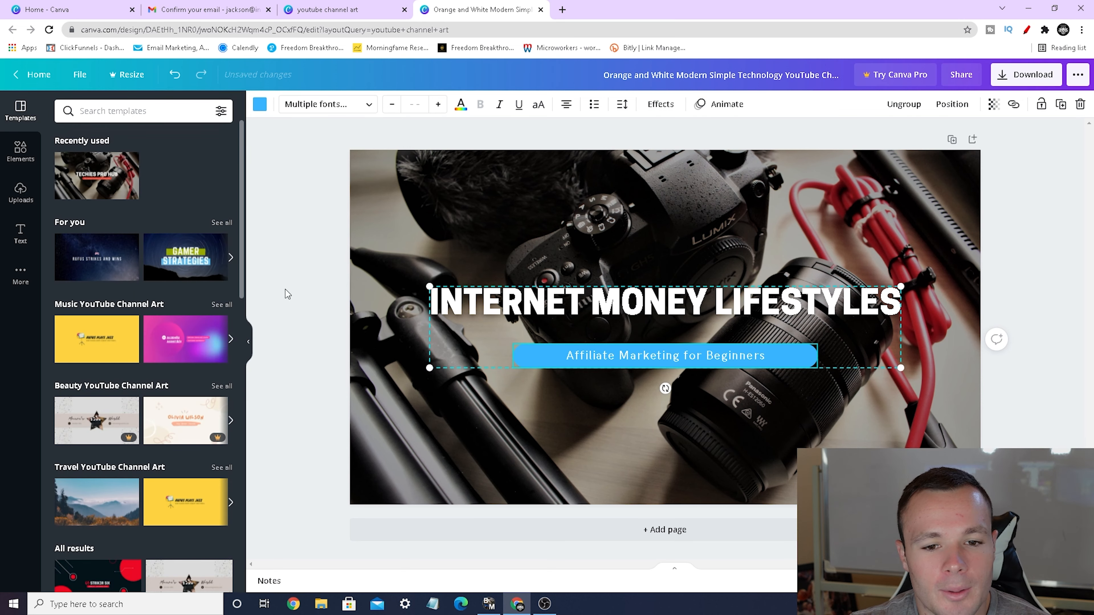
- Recolour the headline text with the custom bright green #00FF40
{"action": "left_click", "coordinate": [747, 307]}
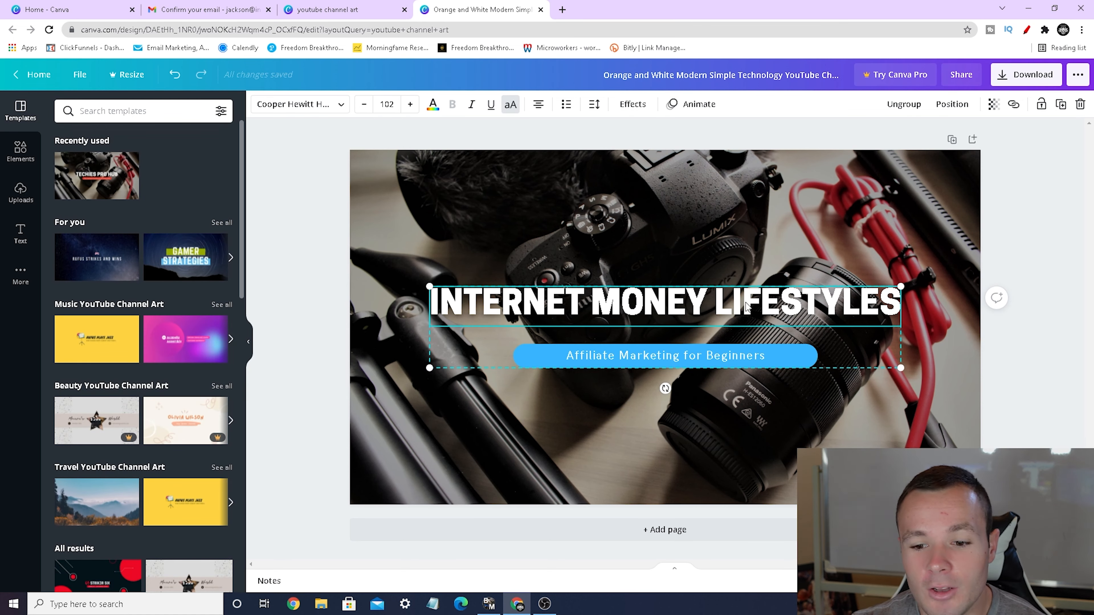
{"action": "double_click", "coordinate": [749, 307]}
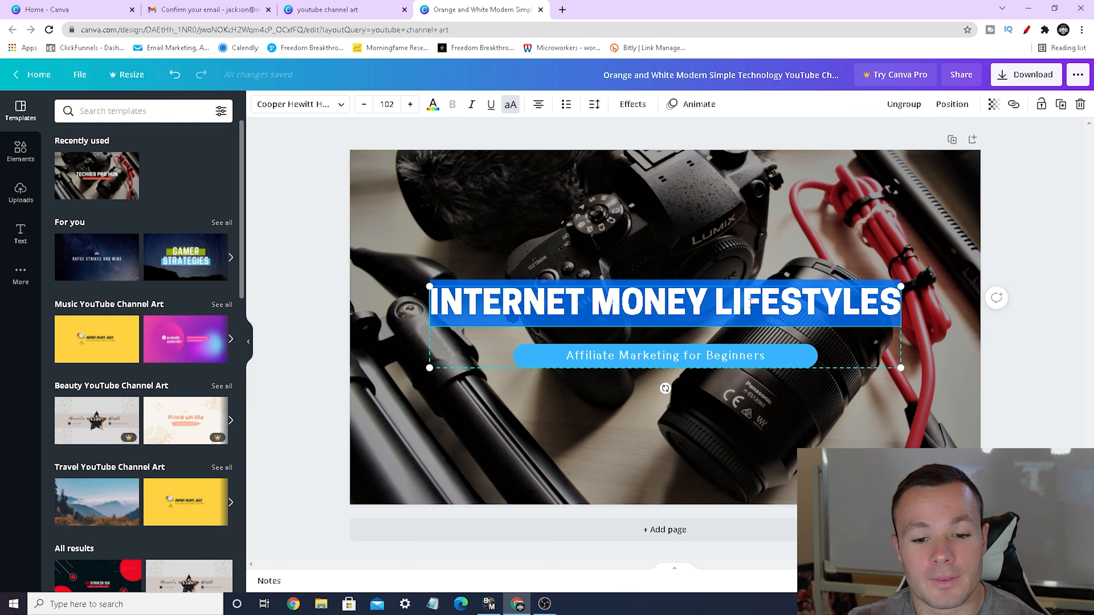
{"action": "left_click", "coordinate": [433, 105]}
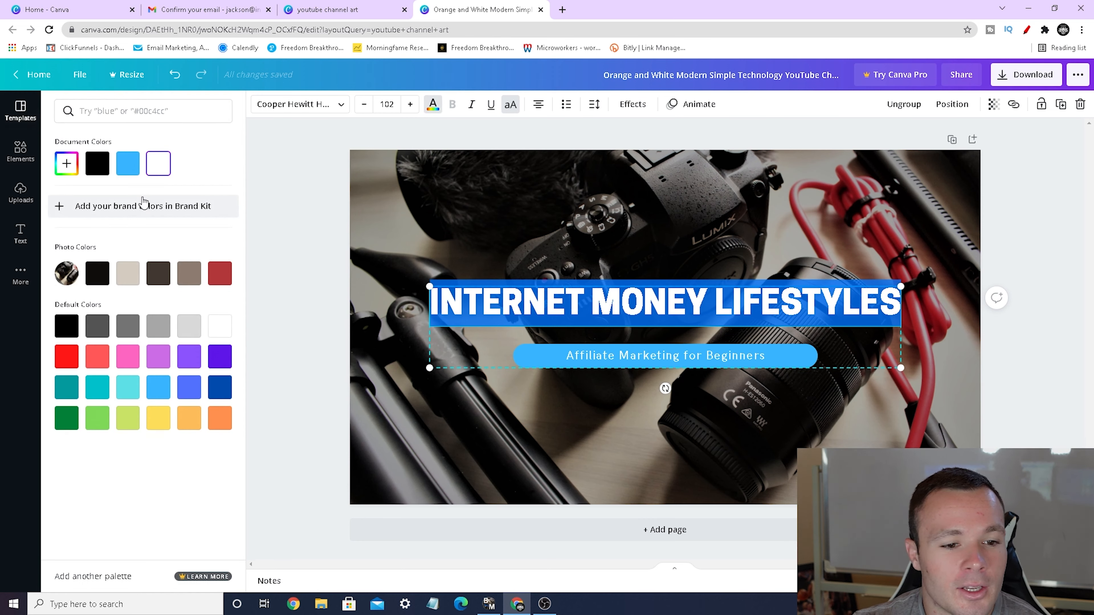
{"action": "left_click", "coordinate": [67, 169]}
{"action": "left_click_drag", "start_coordinate": [116, 260], "coordinate": [123, 261]}
{"action": "left_click_drag", "start_coordinate": [209, 194], "coordinate": [234, 190]}
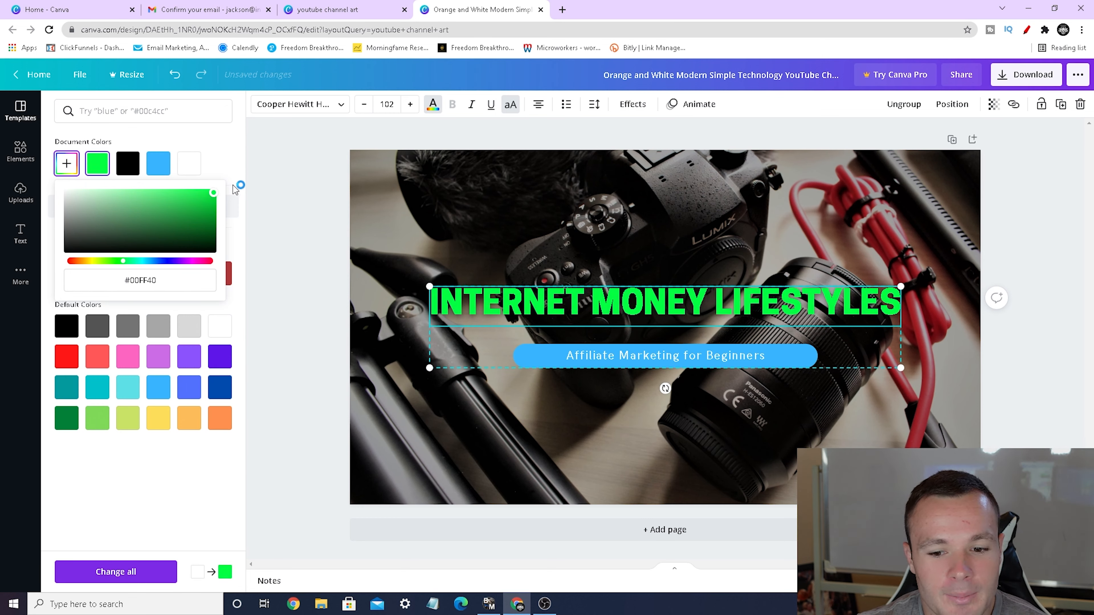
{"action": "left_click", "coordinate": [236, 163]}
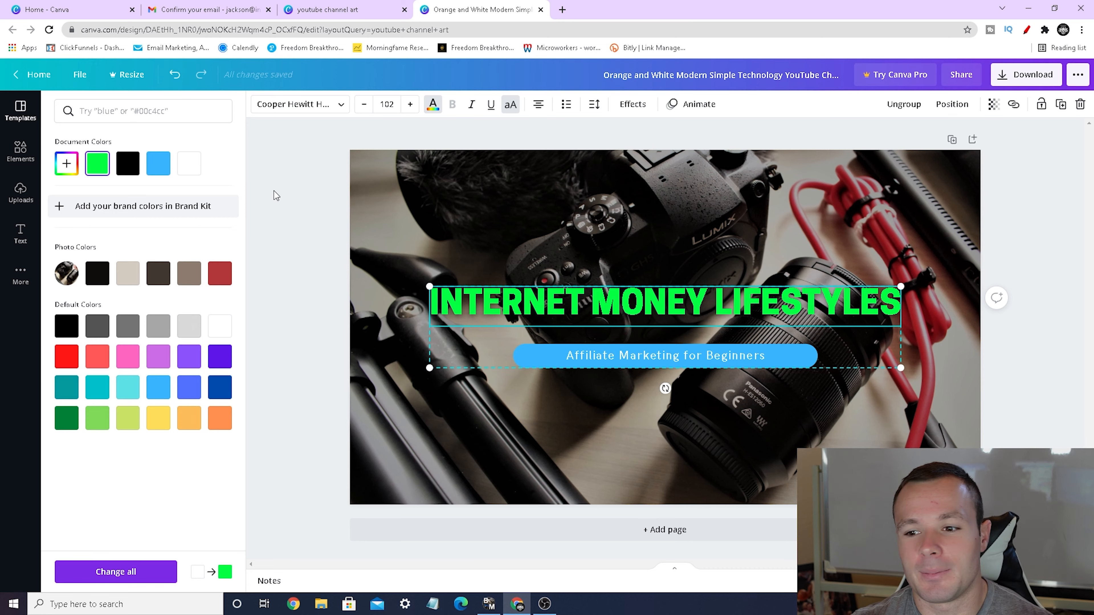
- Group the tagline with its blue bar and move them up to sit just beneath the headline
{"action": "left_click", "coordinate": [765, 417]}
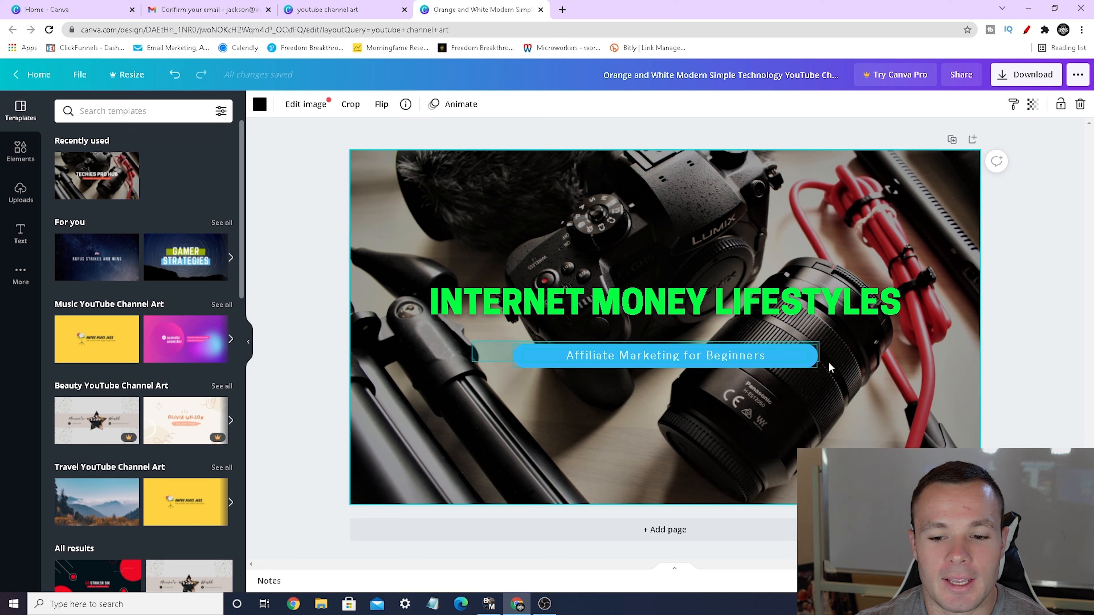
{"action": "left_click", "coordinate": [810, 363]}
{"action": "right_click", "coordinate": [812, 364]}
{"action": "key", "text": "ctrl+g"}
{"action": "left_click_drag", "start_coordinate": [812, 365], "coordinate": [792, 344]}
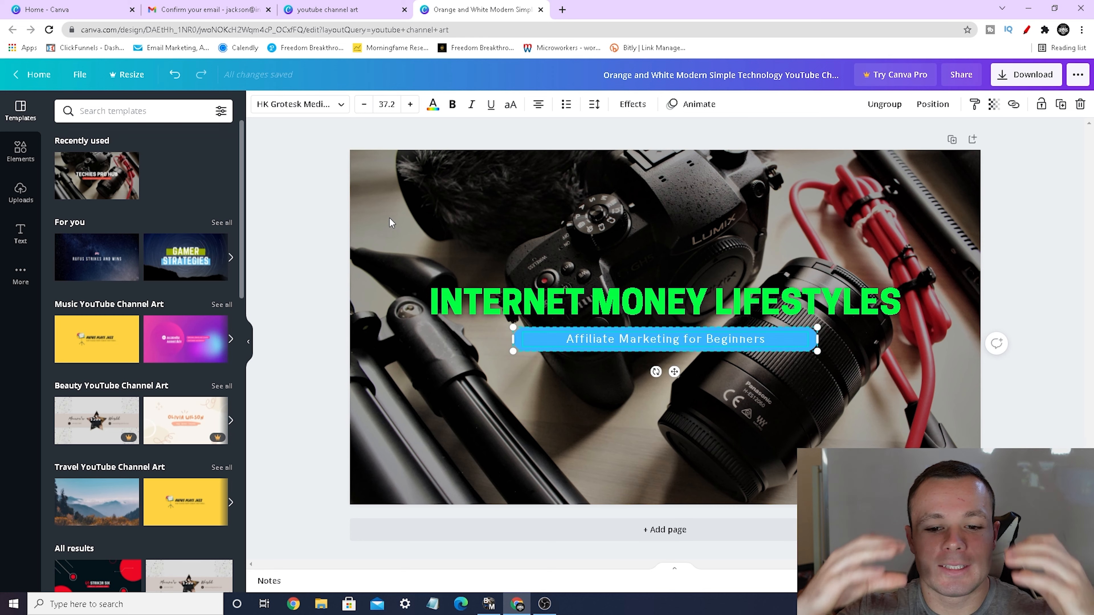
- Select the headline and tagline bar together and shift them slightly down to centre them vertically on the banner
{"action": "left_click_drag", "start_coordinate": [389, 218], "coordinate": [948, 423]}
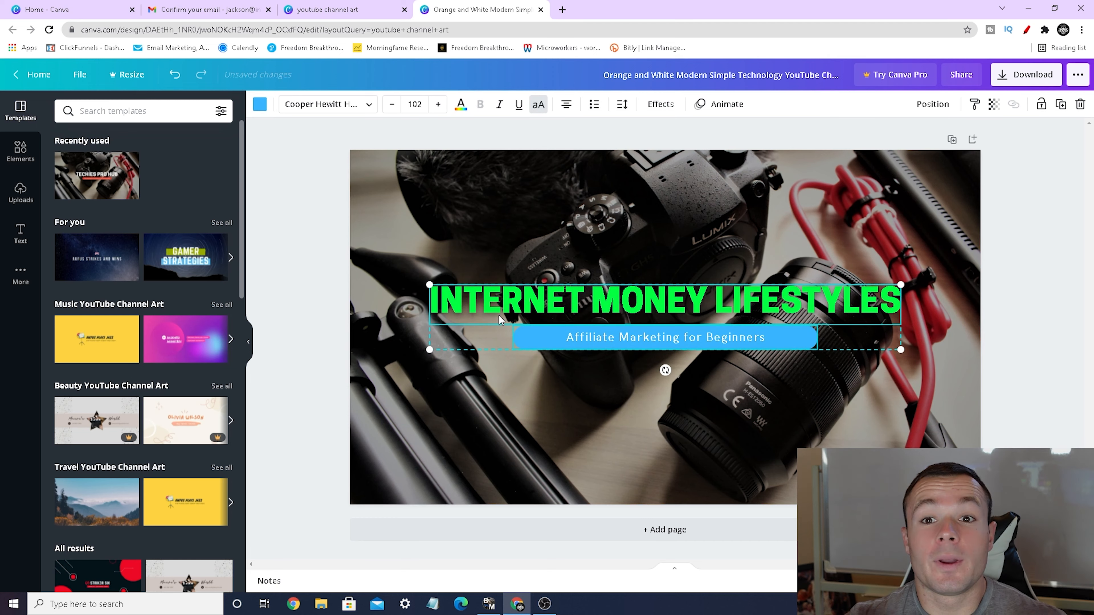
{"action": "mouse_move", "coordinate": [494, 318]}
{"action": "left_mouse_down"}
{"action": "mouse_move", "coordinate": [495, 328]}
{"action": "mouse_move", "coordinate": [482, 324]}
{"action": "mouse_move", "coordinate": [433, 272]}
{"action": "mouse_move", "coordinate": [494, 284]}
{"action": "mouse_move", "coordinate": [494, 328]}
{"action": "left_mouse_up"}
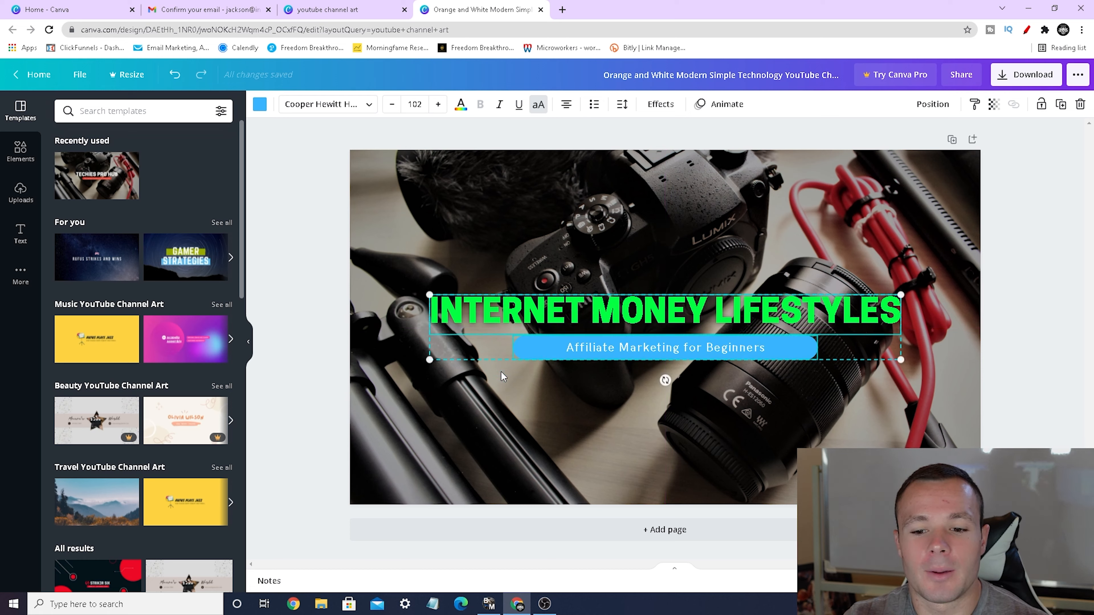
{"action": "left_click", "coordinate": [537, 408]}
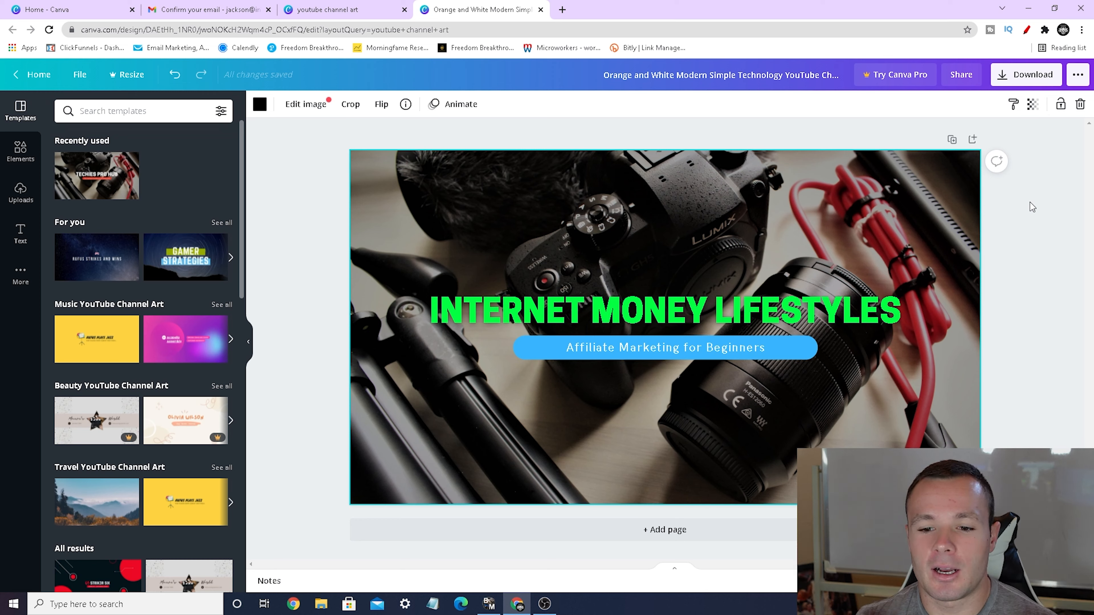
- Darken the background camera photo by setting its transparency to 37
{"action": "left_click", "coordinate": [1023, 199]}
{"action": "left_click", "coordinate": [773, 177]}
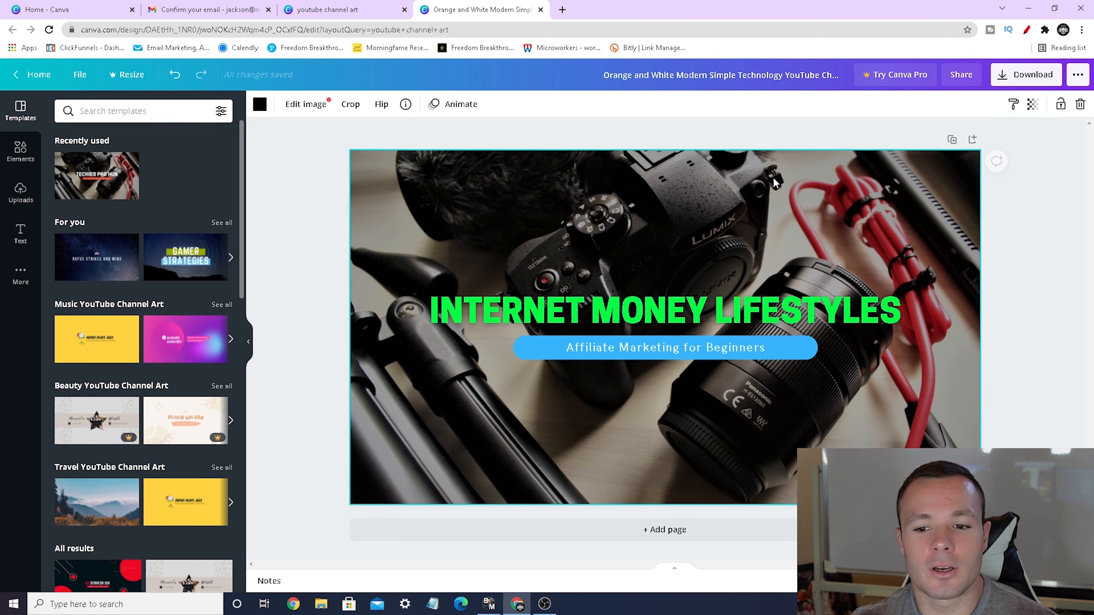
{"action": "left_click", "coordinate": [1031, 107]}
{"action": "left_click_drag", "start_coordinate": [975, 143], "coordinate": [950, 145]}
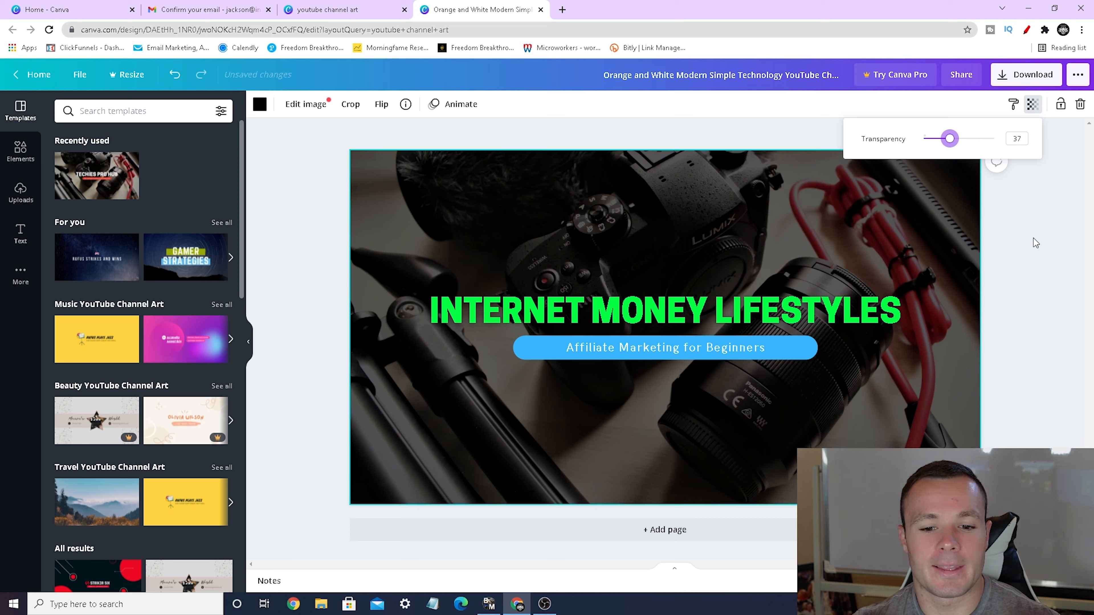
{"action": "left_click", "coordinate": [1019, 248]}
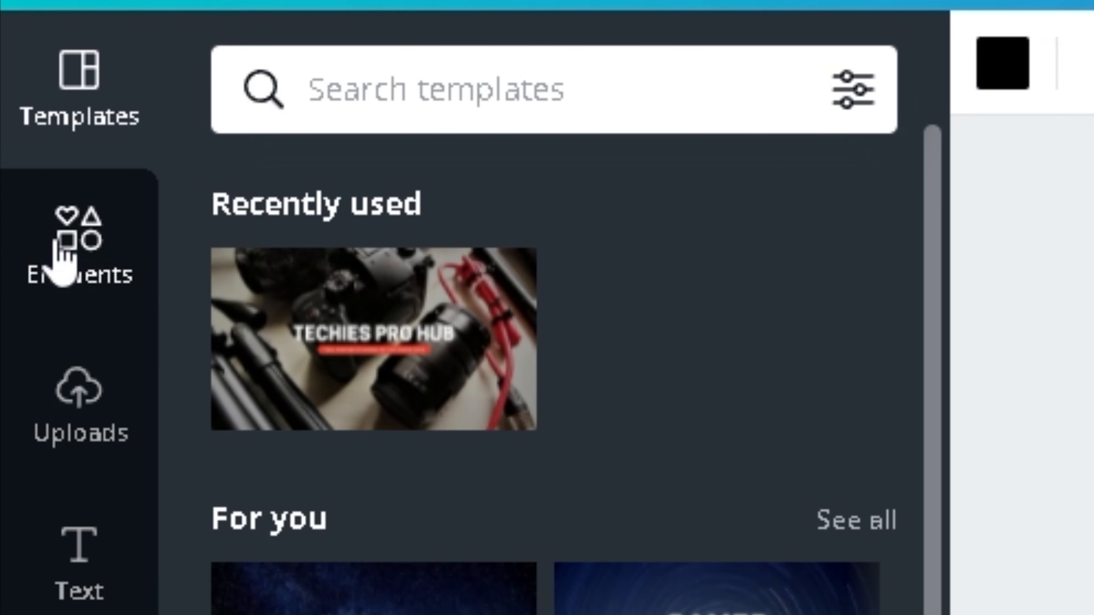
- Search the elements for "money", add the green growth chart with coin, and place it small at the right end of the headline
{"action": "left_click", "coordinate": [22, 151]}
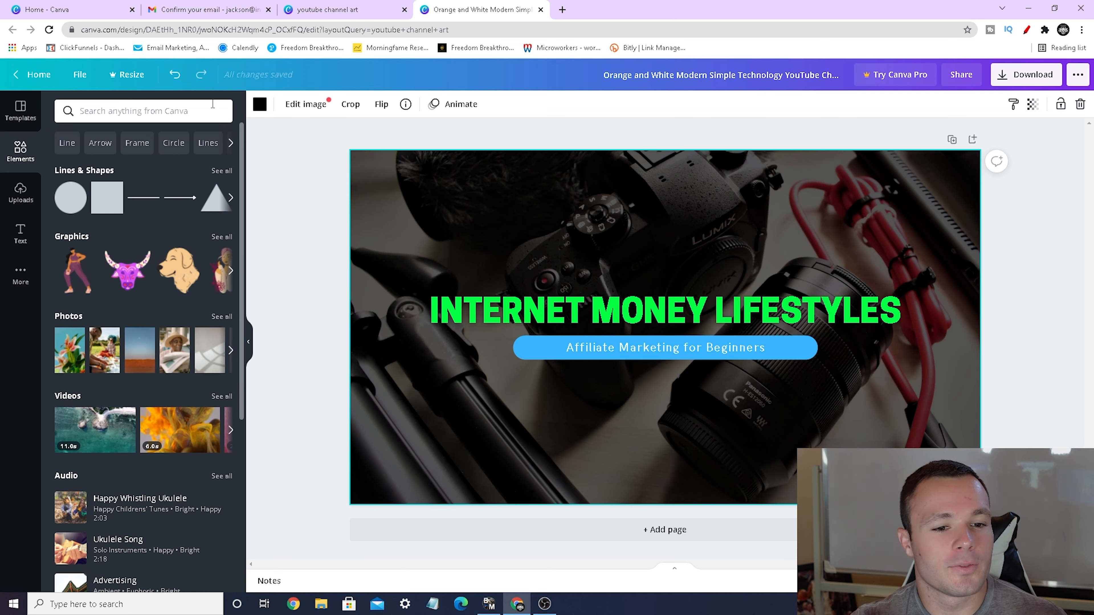
{"action": "left_click", "coordinate": [205, 116]}
{"action": "type", "text": "money"}
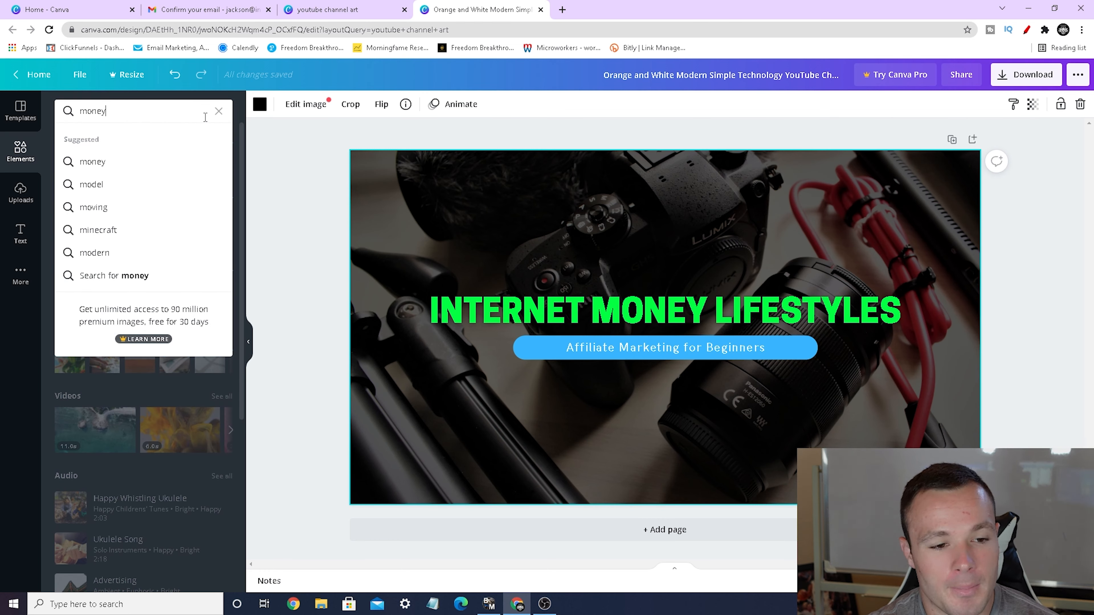
{"action": "key", "text": "Return"}
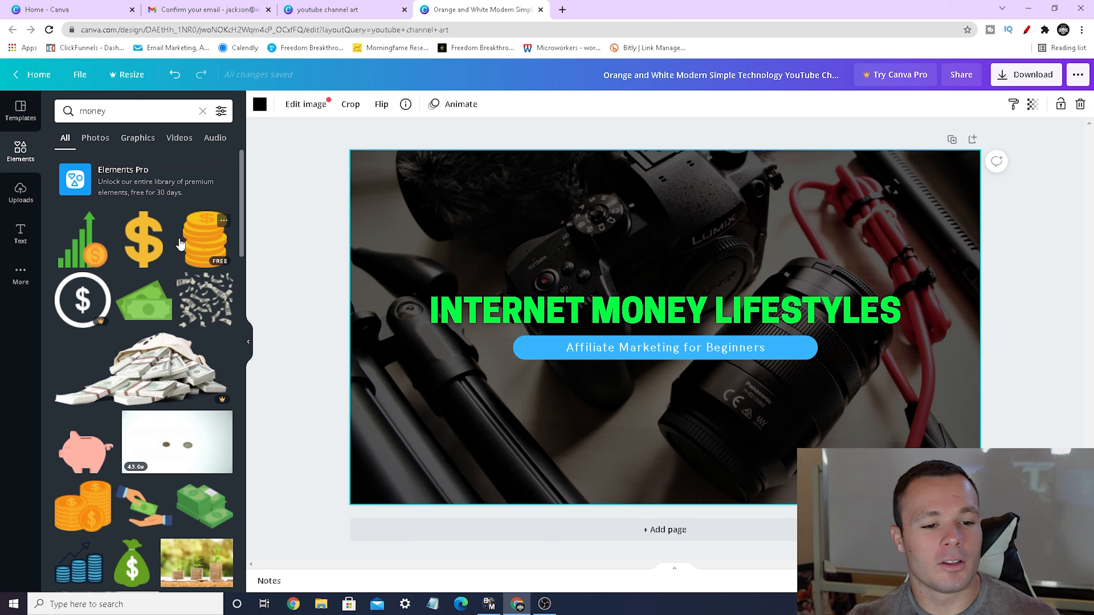
{"action": "left_click", "coordinate": [78, 246]}
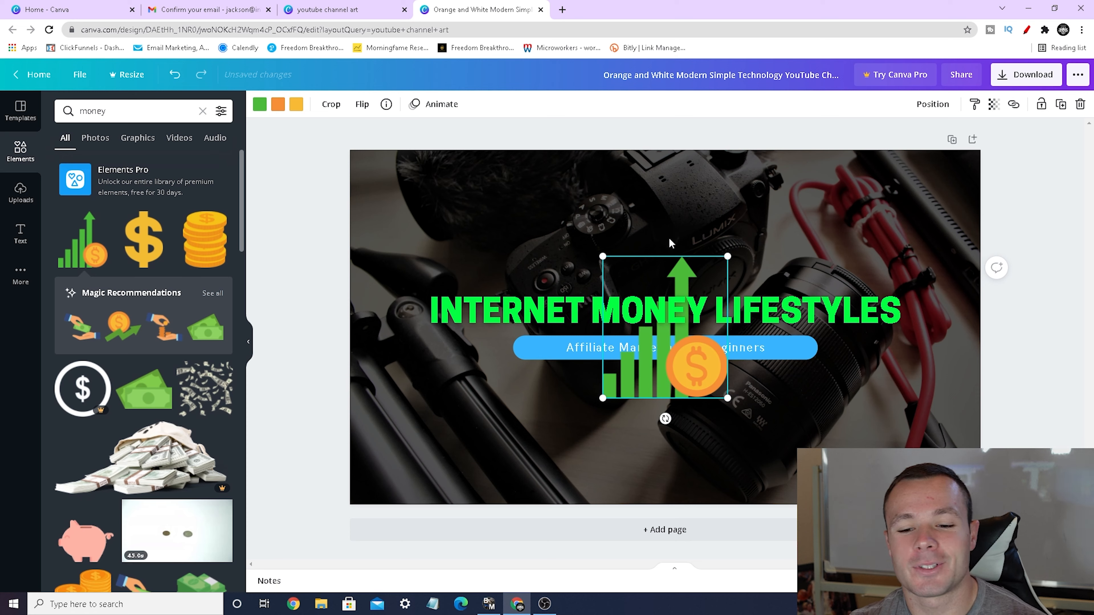
{"action": "left_click_drag", "start_coordinate": [690, 269], "coordinate": [933, 300]}
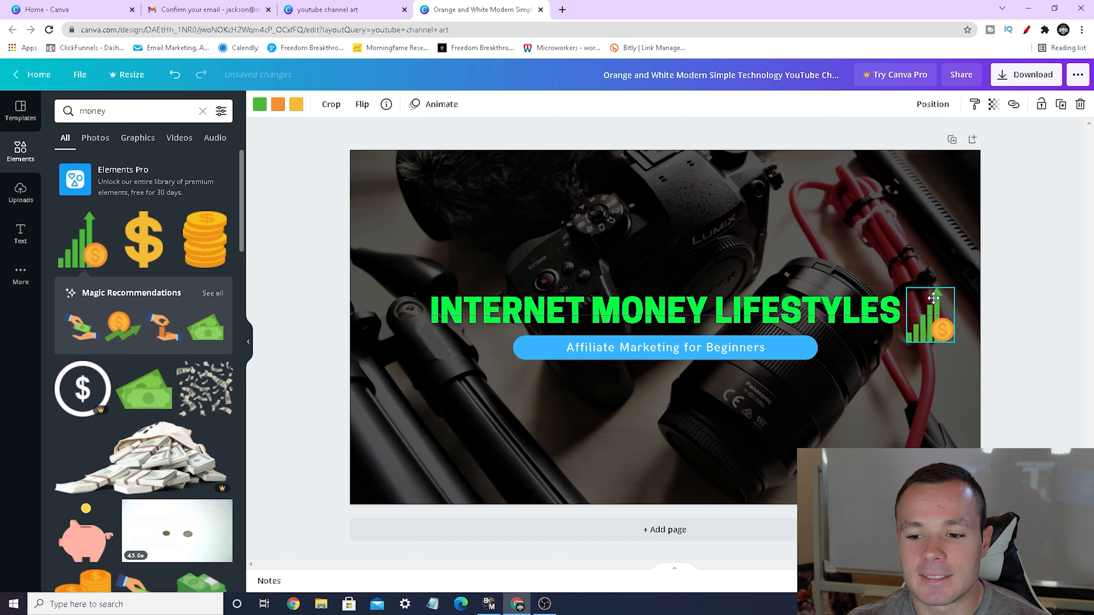
{"action": "left_click", "coordinate": [930, 226]}
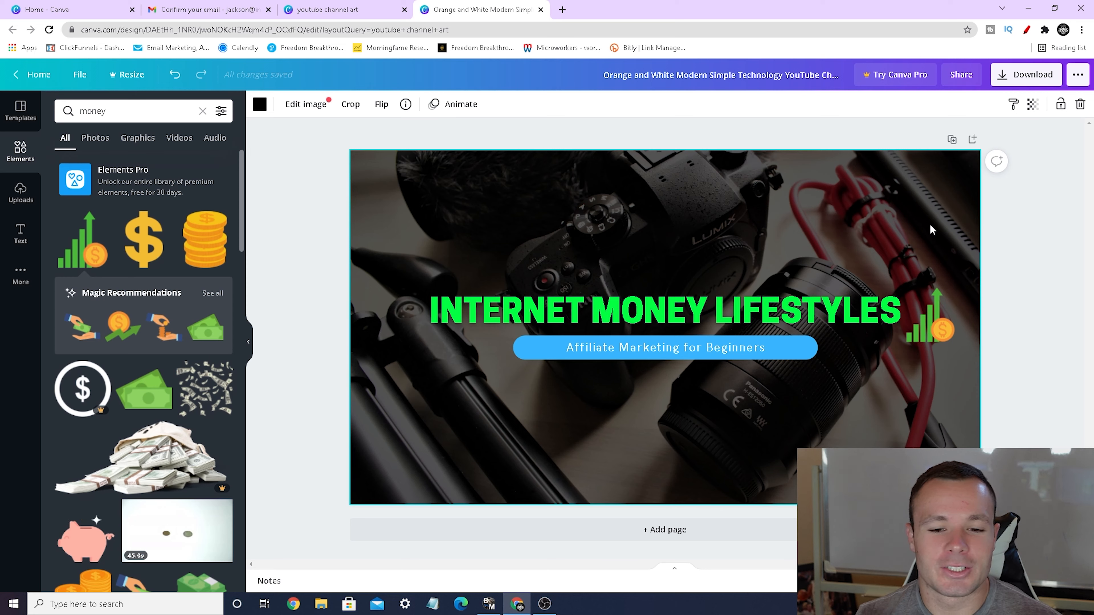
- Add the gold coin stack graphic and place it small at the left end of the headline
{"action": "left_click", "coordinate": [207, 249]}
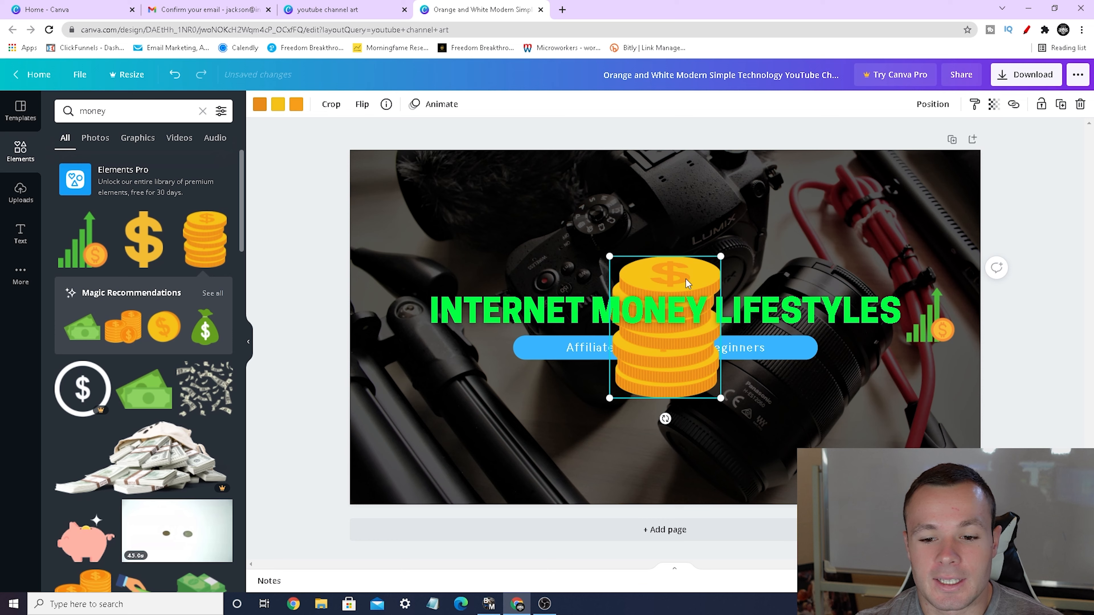
{"action": "left_click_drag", "start_coordinate": [722, 256], "coordinate": [392, 316]}
{"action": "left_click", "coordinate": [709, 198]}
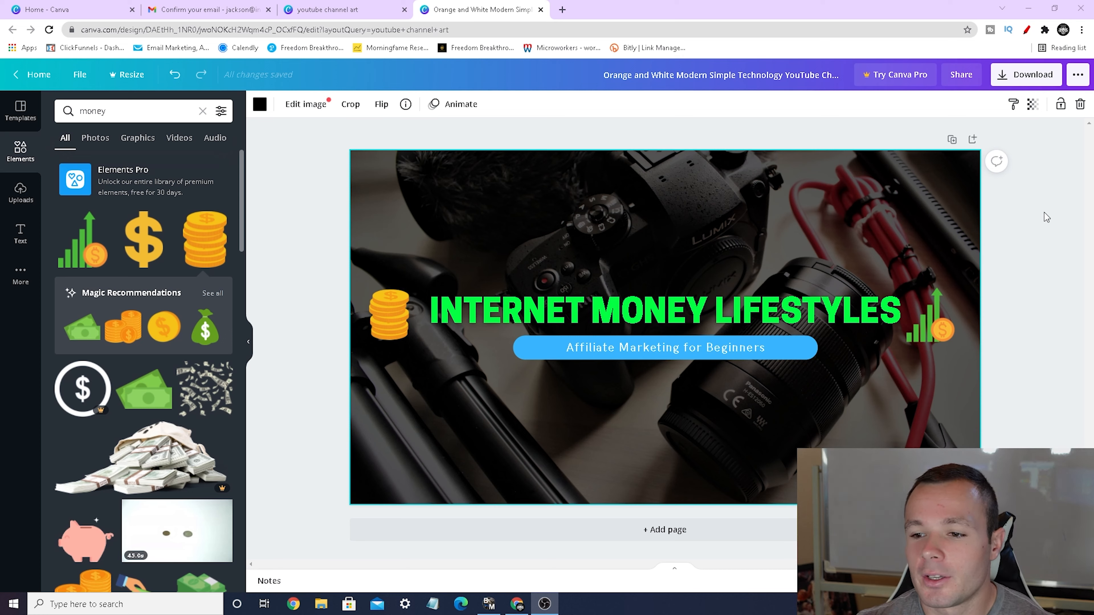
- Download the finished banner as a PNG at 2560 × 1440 px
{"action": "left_click", "coordinate": [1029, 82]}
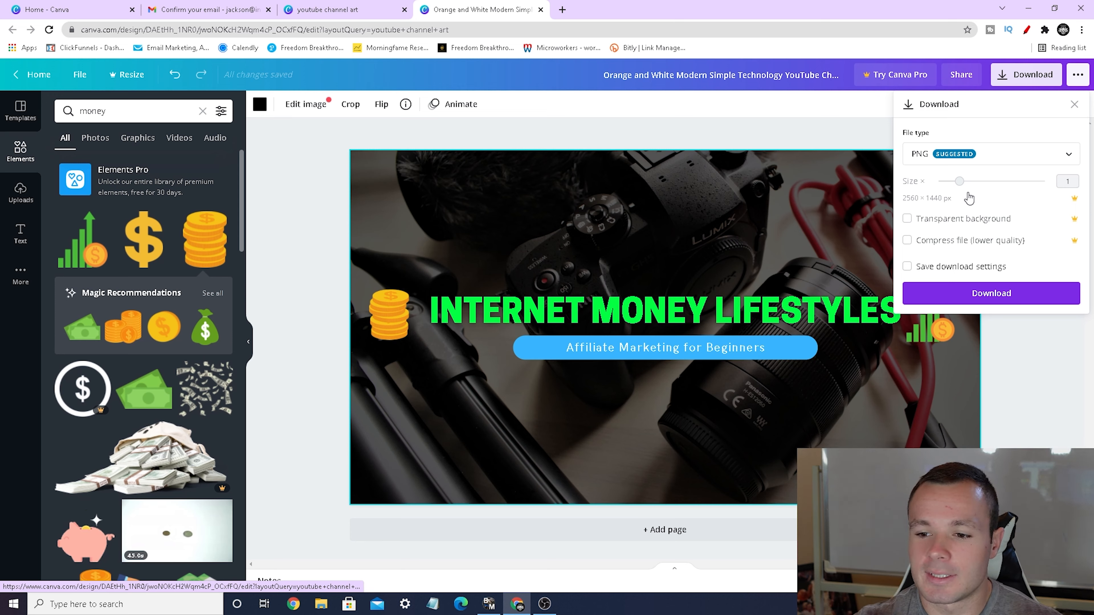
{"action": "left_click", "coordinate": [1016, 303]}
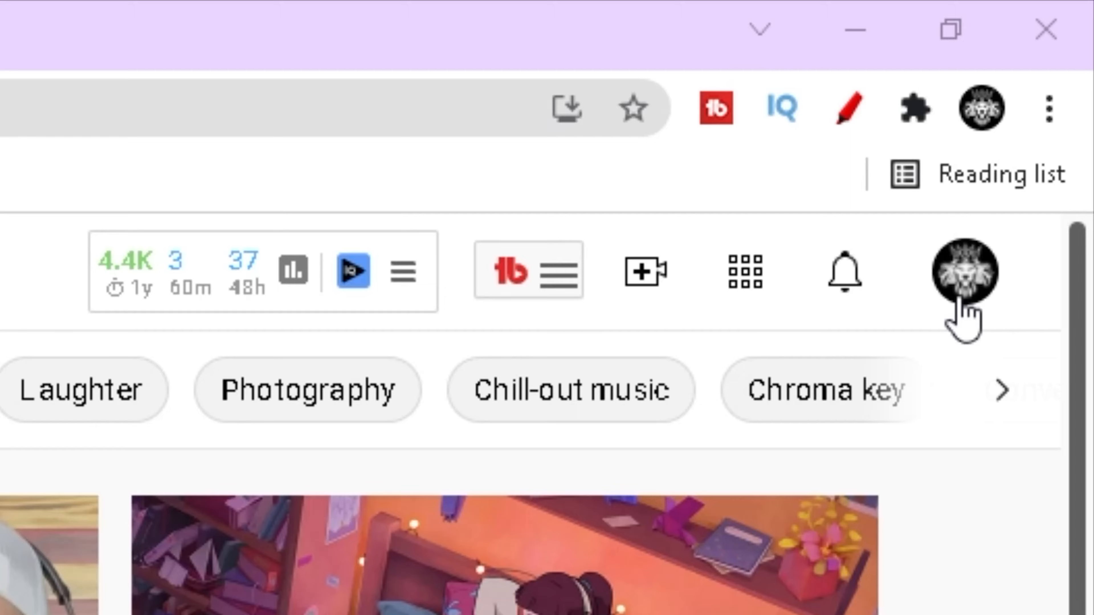
- Switch to YouTube and open YouTube Studio for the channel
{"action": "left_click", "coordinate": [958, 301]}
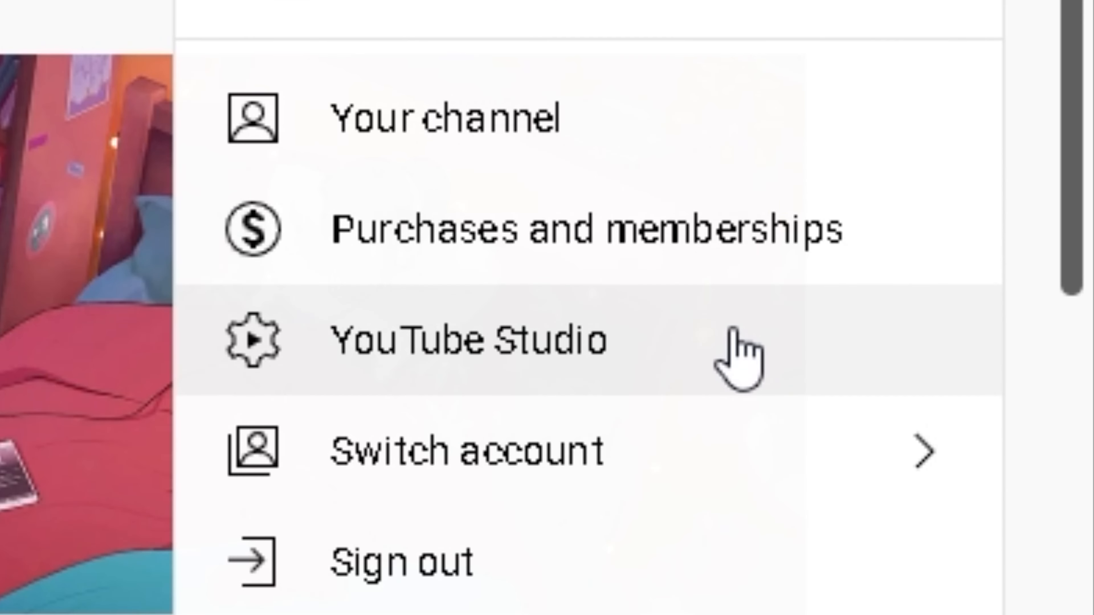
{"action": "left_click", "coordinate": [736, 354]}
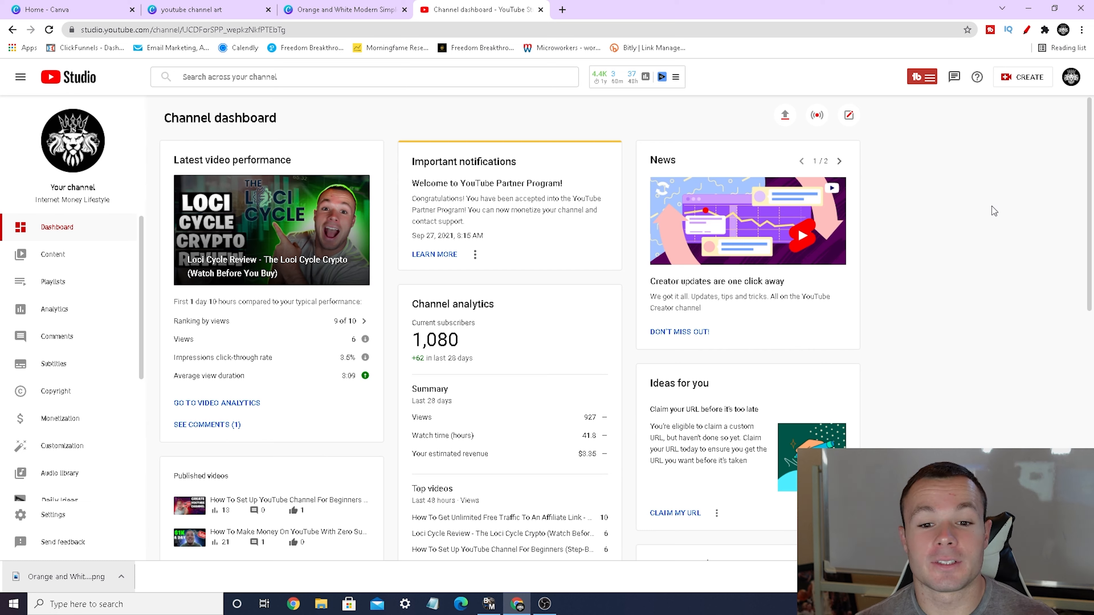
{"action": "left_click", "coordinate": [1070, 83]}
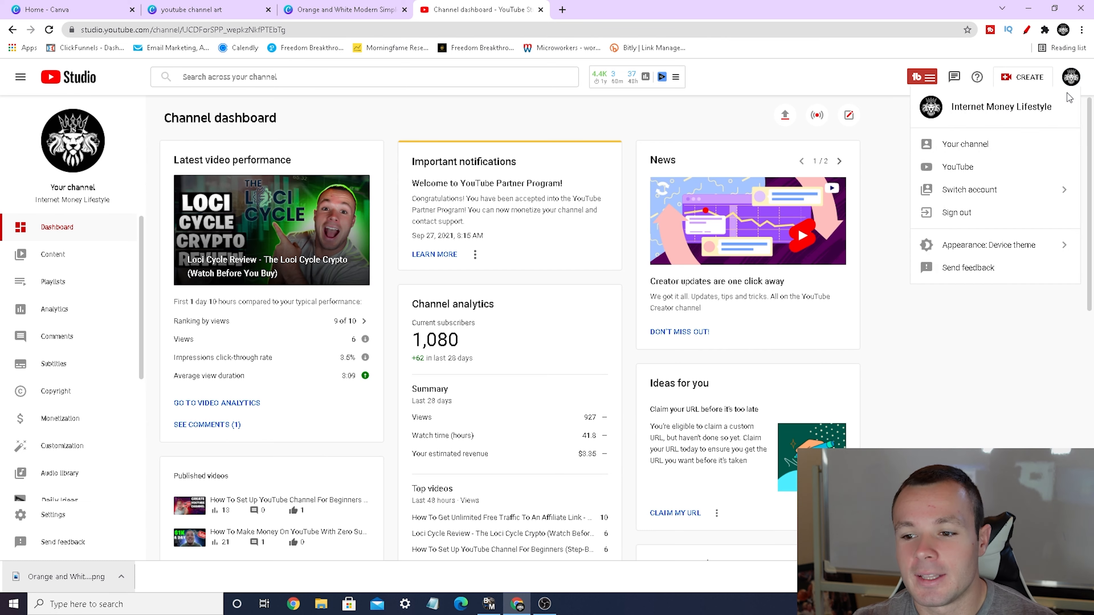
{"action": "left_click", "coordinate": [903, 160]}
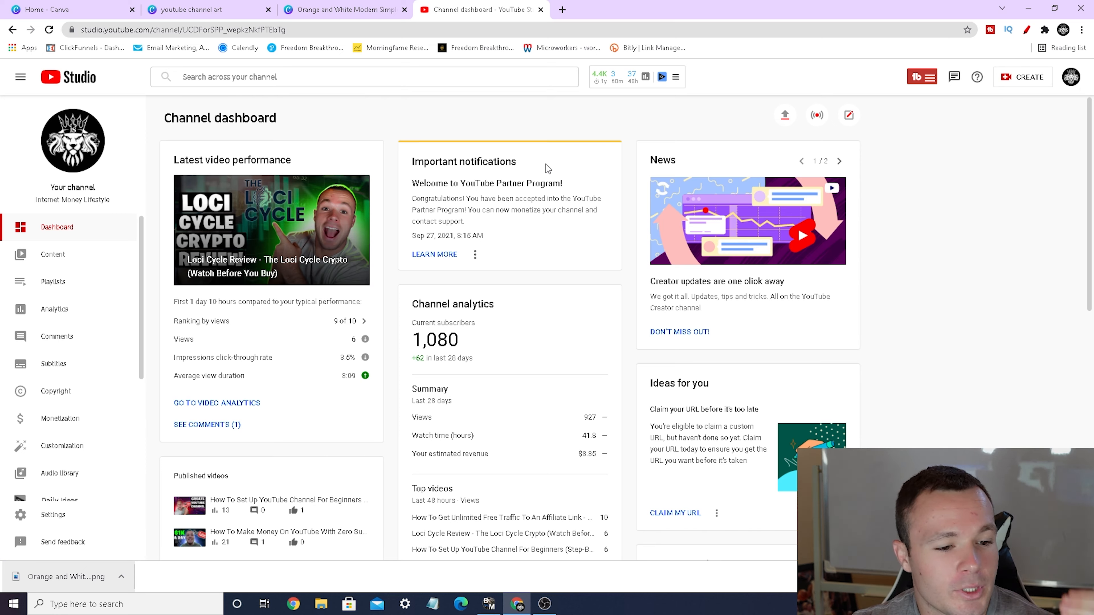
- Open the Branding settings of the channel customization and locate the banner image section
{"action": "scroll", "coordinate": [107, 318], "scroll_direction": "down", "scroll_amount": 3}
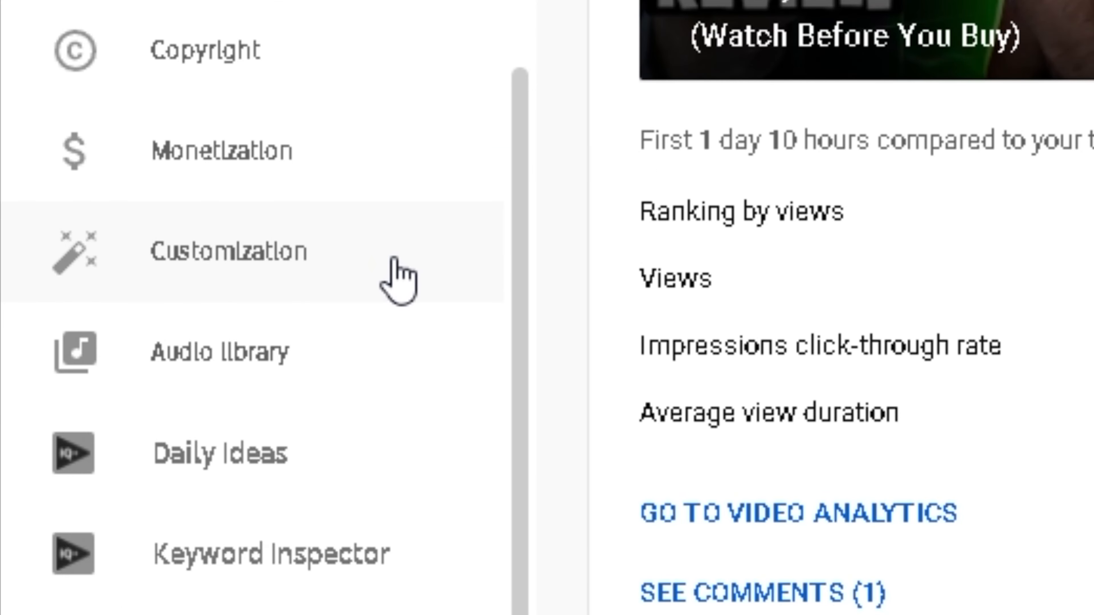
{"action": "left_click", "coordinate": [394, 261]}
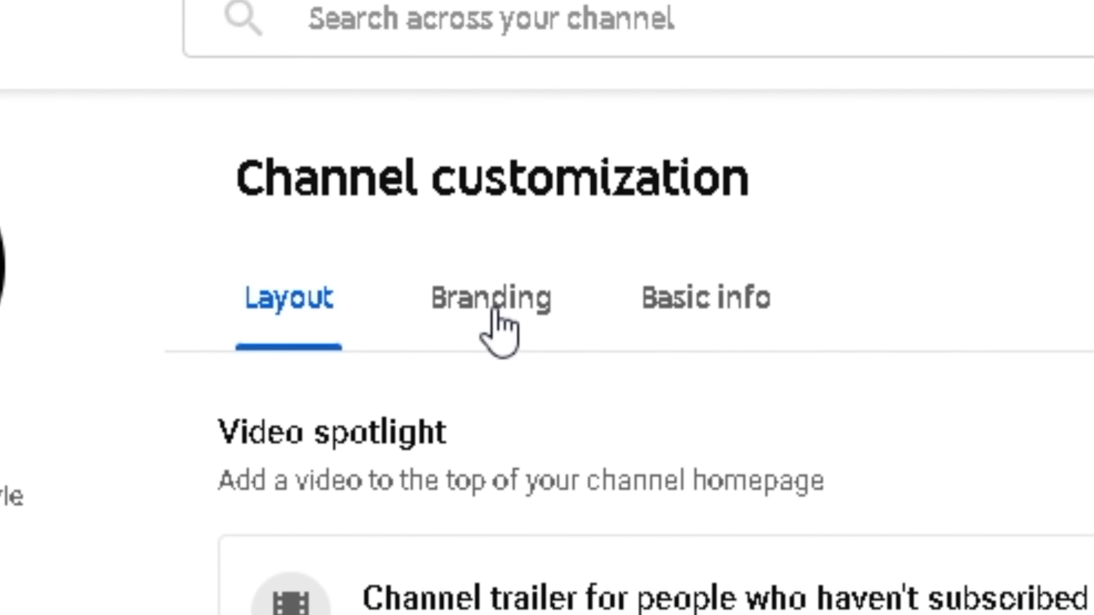
{"action": "left_click", "coordinate": [231, 156]}
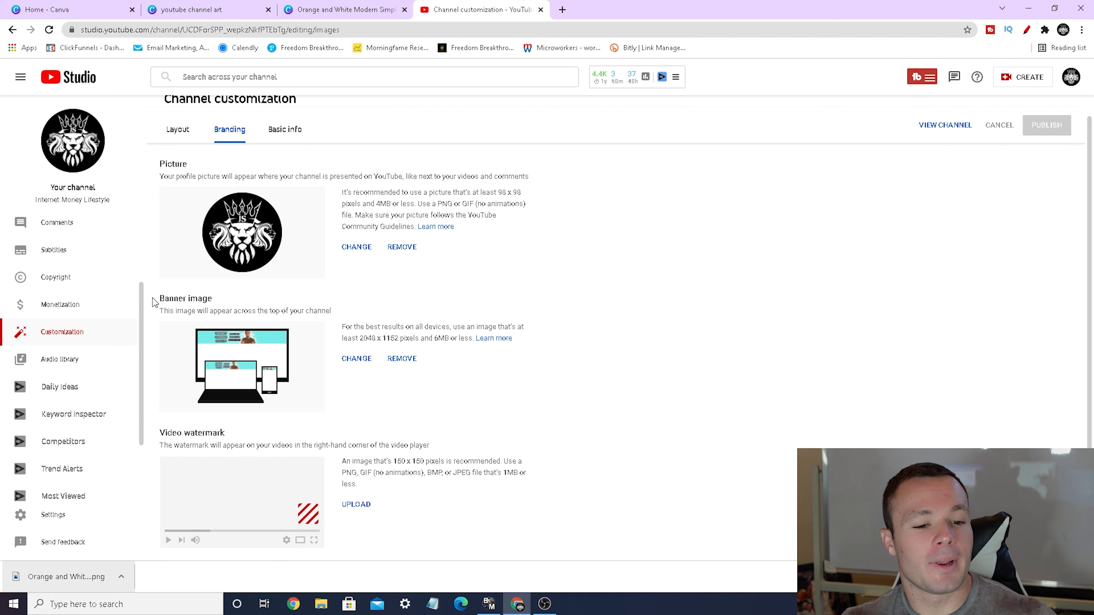
{"action": "left_click_drag", "start_coordinate": [153, 299], "coordinate": [228, 302]}
{"action": "left_click", "coordinate": [389, 390]}
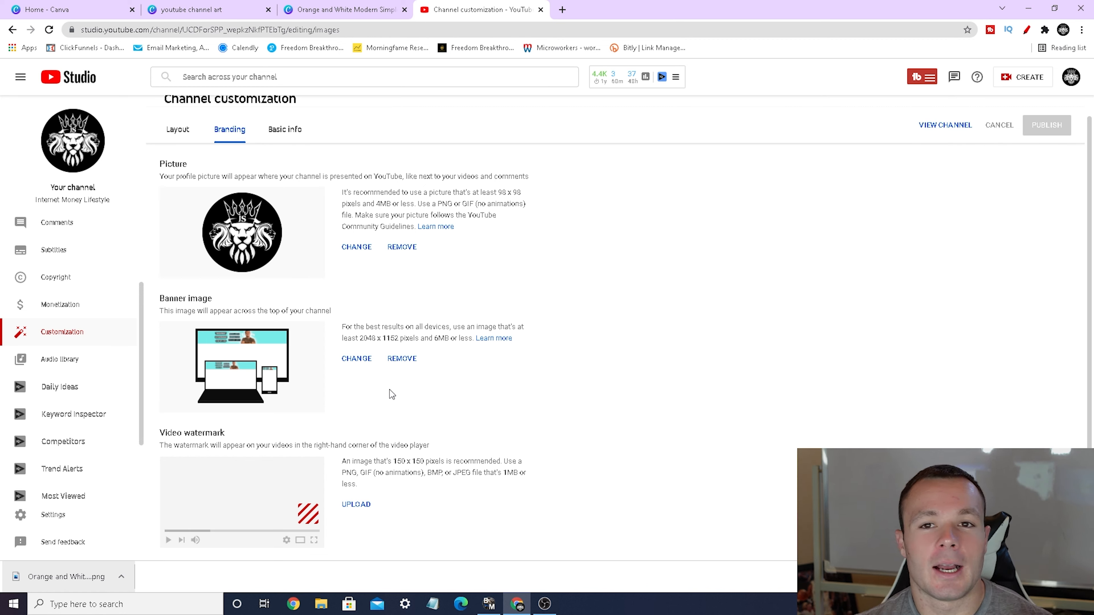
- Choose the Desktop image "Orange and White Modern Simple Technology YouTube Channel Art" as the channel's new banner
{"action": "left_click", "coordinate": [356, 359]}
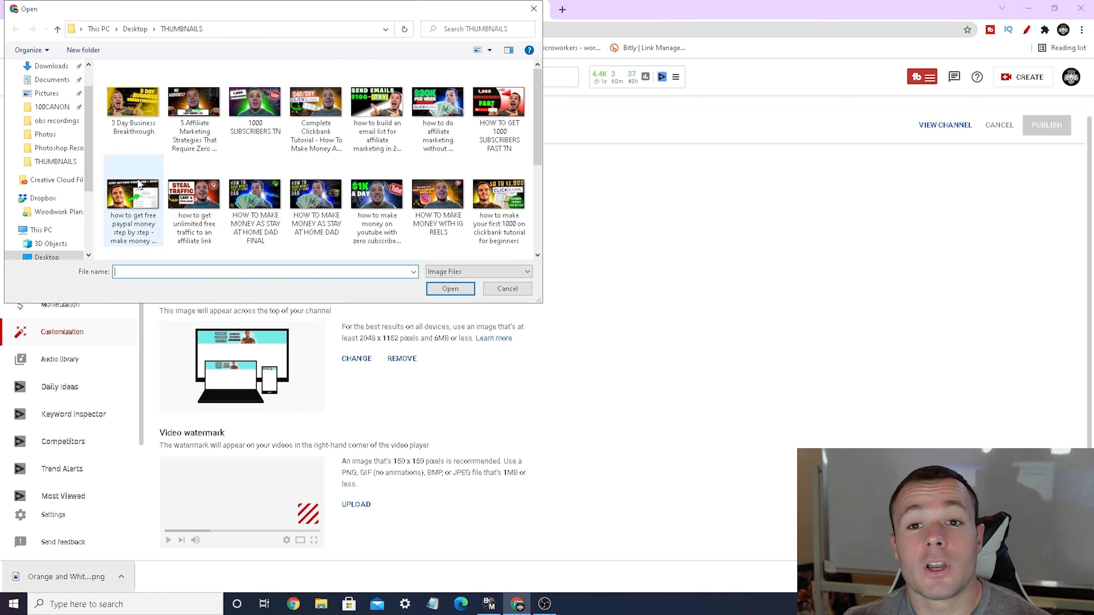
{"action": "scroll", "coordinate": [69, 169], "scroll_direction": "up", "scroll_amount": 1}
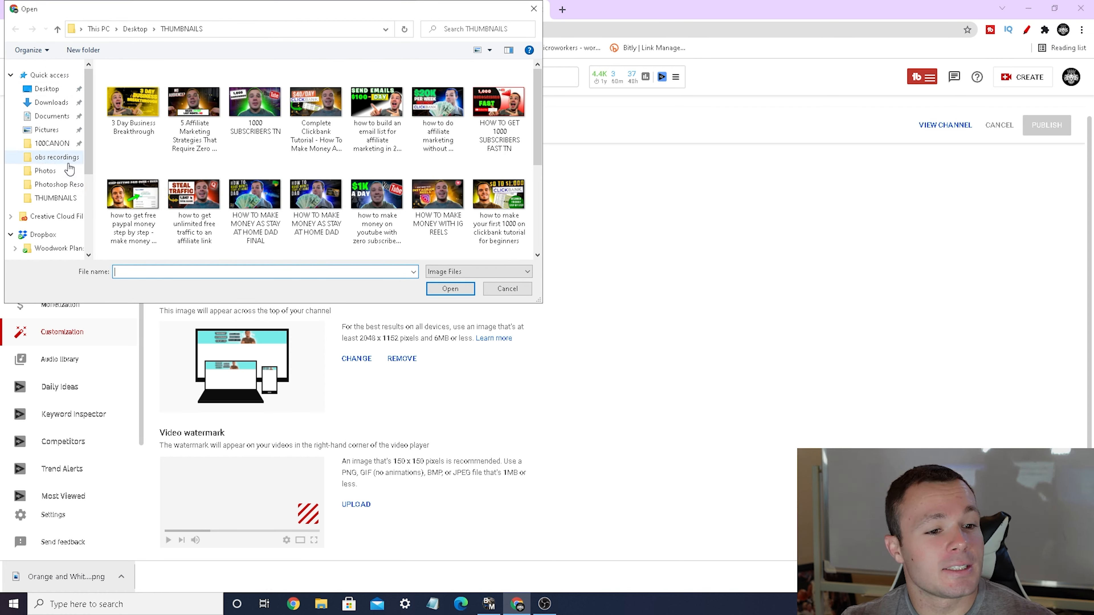
{"action": "left_click", "coordinate": [47, 88]}
{"action": "left_click", "coordinate": [160, 144]}
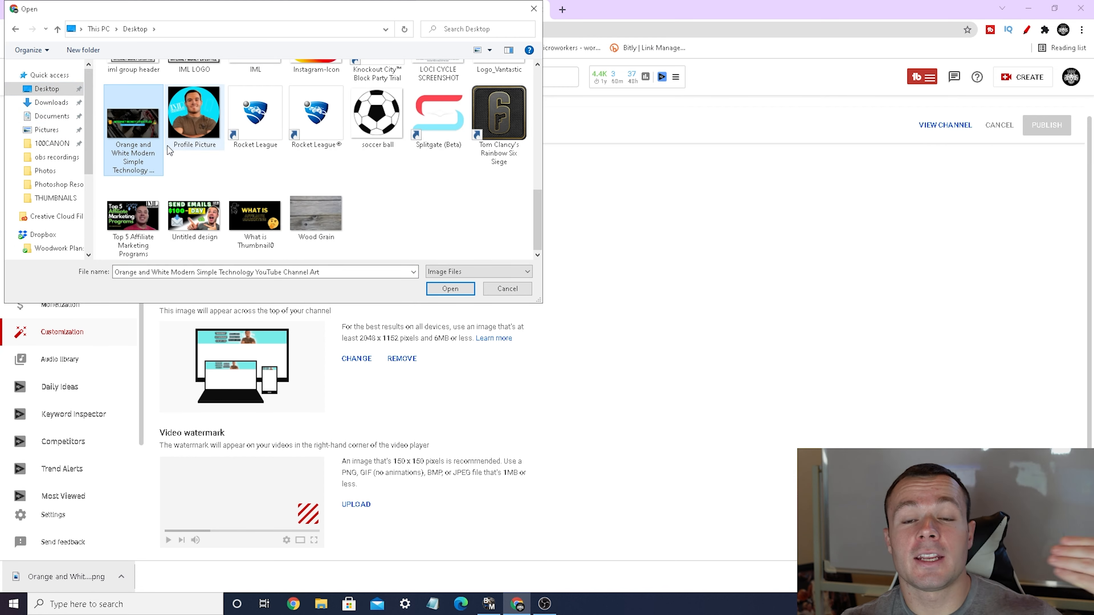
{"action": "left_click", "coordinate": [442, 290]}
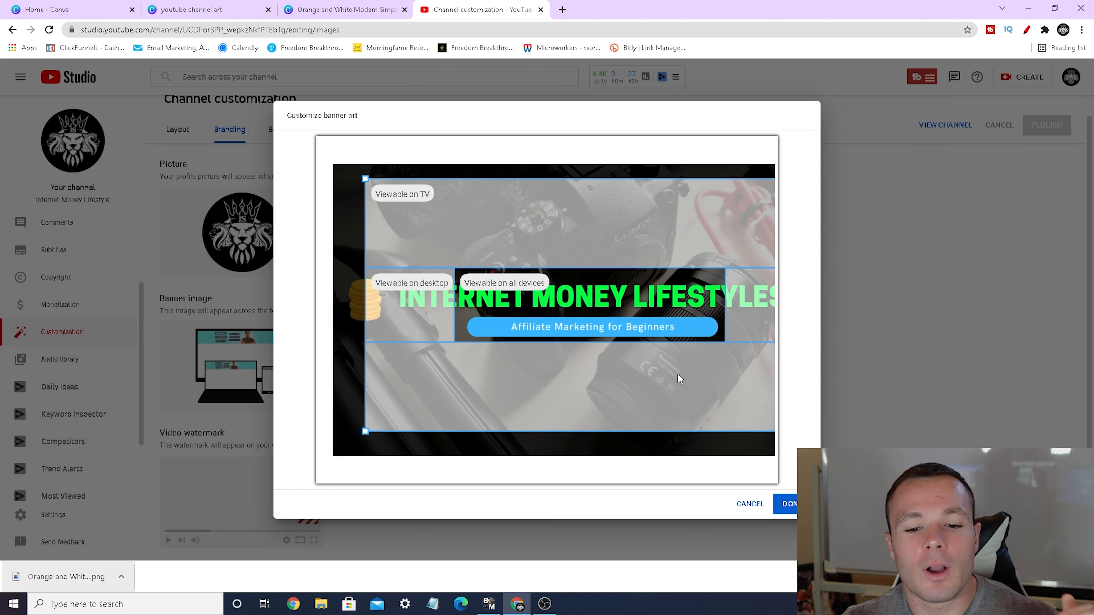
- Adjust the banner crop frame's position and size so the tagline bar fits inside the area viewable on all devices
{"action": "left_click_drag", "start_coordinate": [677, 374], "coordinate": [659, 374]}
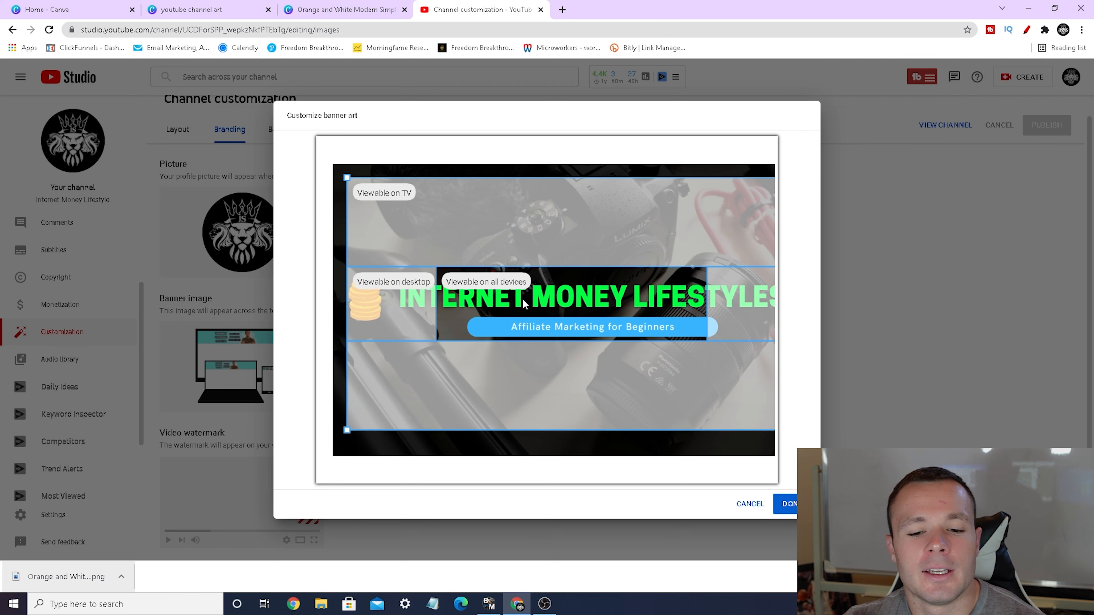
{"action": "left_click_drag", "start_coordinate": [523, 299], "coordinate": [538, 302]}
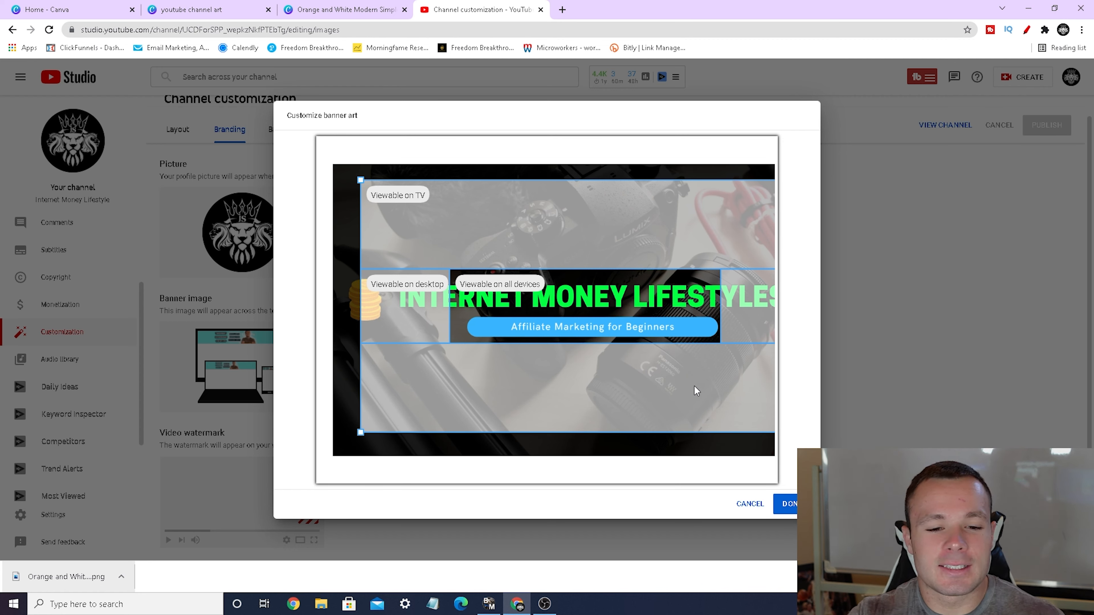
{"action": "mouse_move", "coordinate": [361, 180]}
{"action": "left_mouse_down"}
{"action": "mouse_move", "coordinate": [379, 191]}
{"action": "mouse_move", "coordinate": [361, 198]}
{"action": "left_mouse_up"}
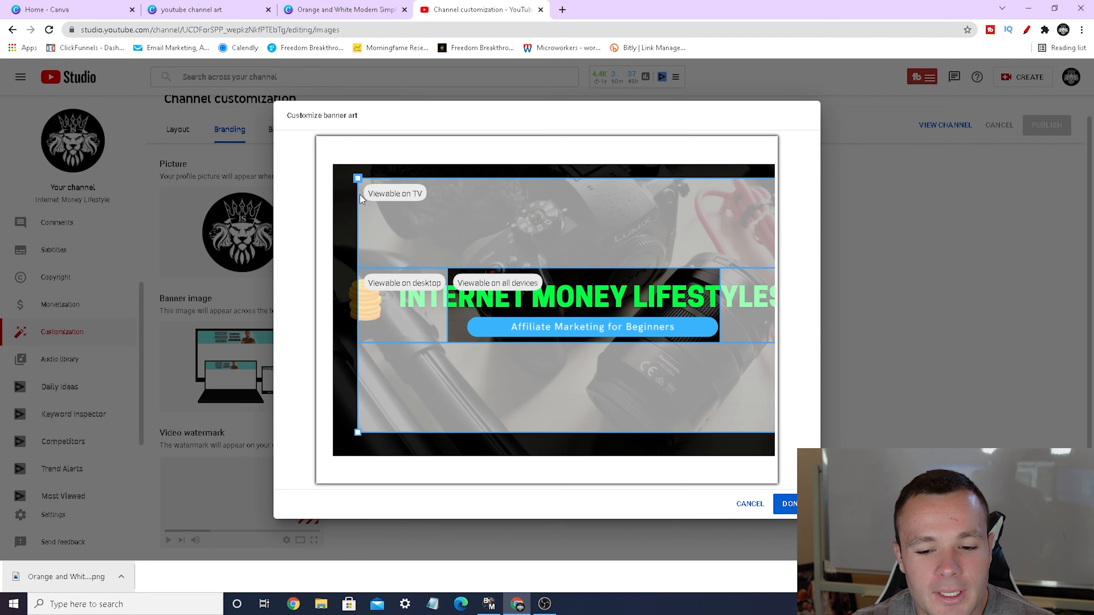